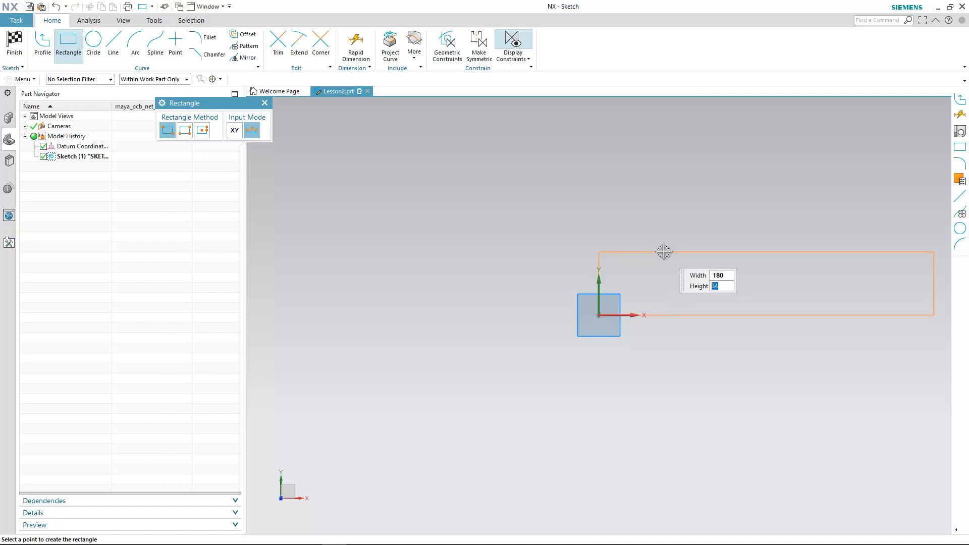
# Complete the 180 × 135 mm rectangle from the origin, finish the sketch and extrude it 1.59 mm as a new body
pyautogui.press('Return')
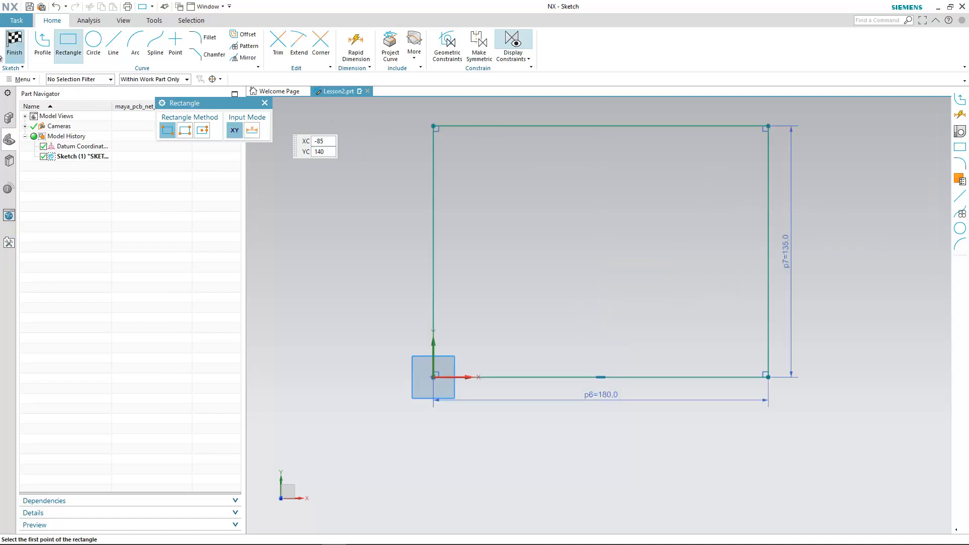
pyautogui.click(15, 43)
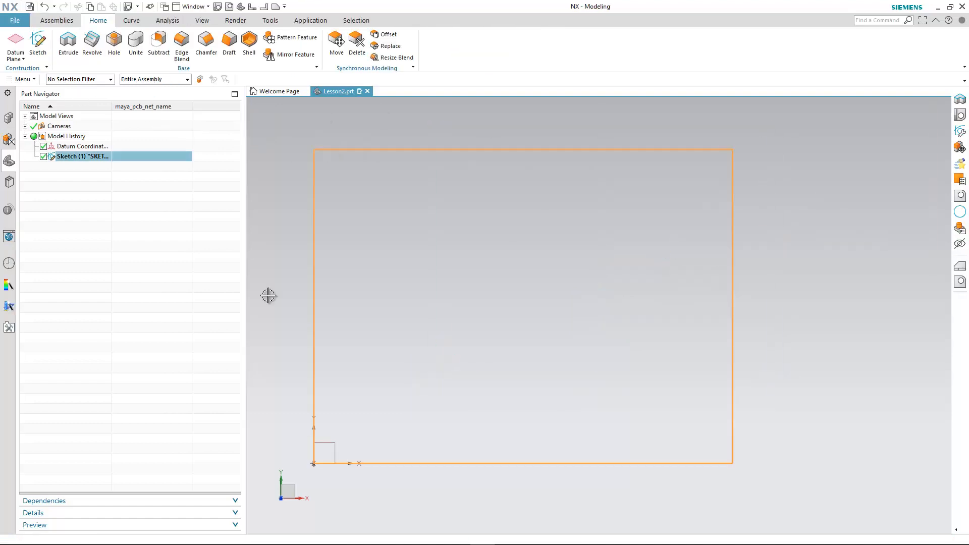
pyautogui.click(65, 44)
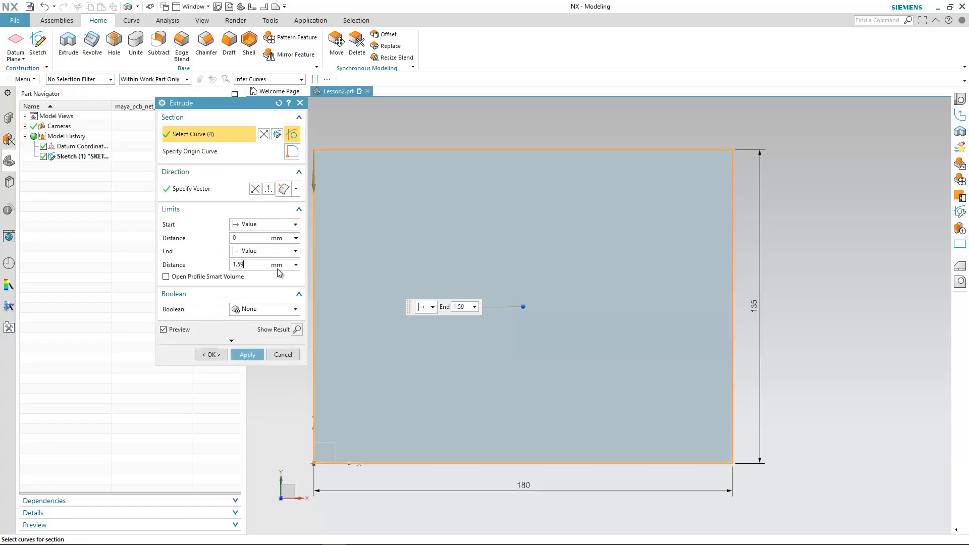
pyautogui.moveTo(275, 426); pyautogui.dragTo(332, 358, button='middle')
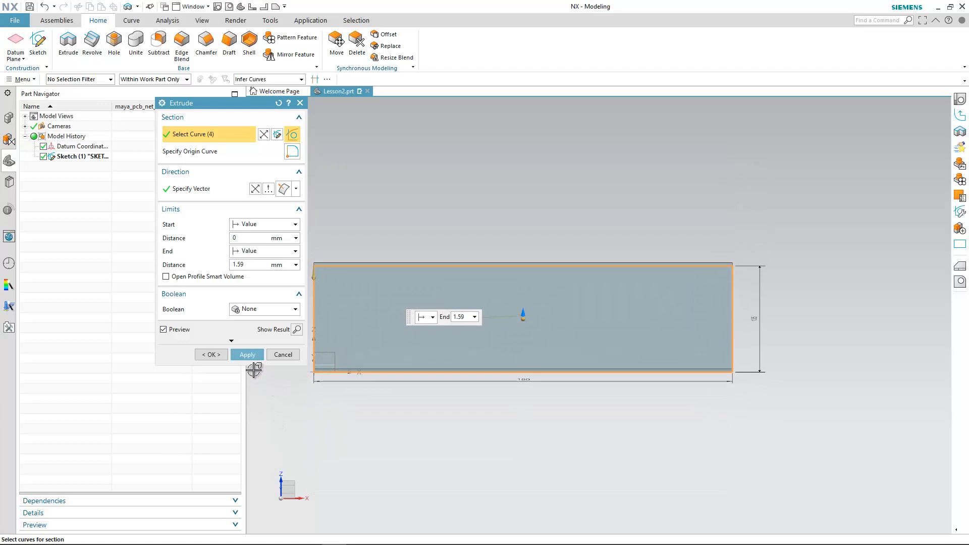
pyautogui.click(246, 355)
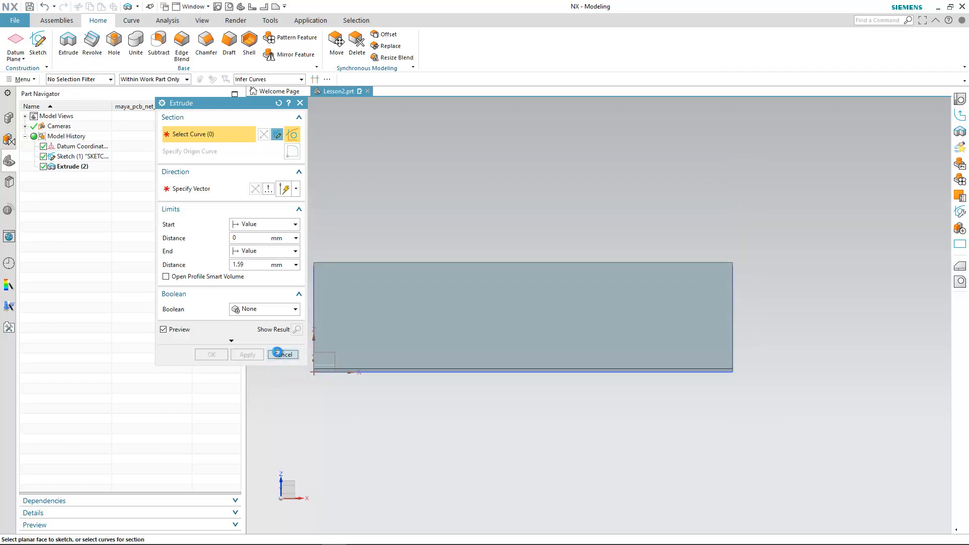
pyautogui.click(277, 353)
# Change the display color of the extruded board body to bright green
pyautogui.hotkey('ctrl', 'alt', 't')
pyautogui.click(353, 116)
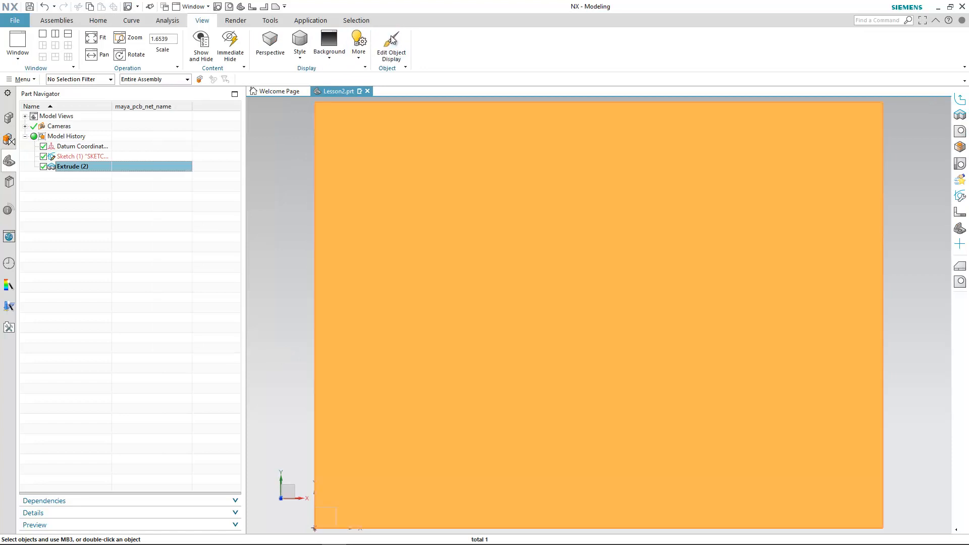
pyautogui.click(391, 46)
pyautogui.click(272, 164)
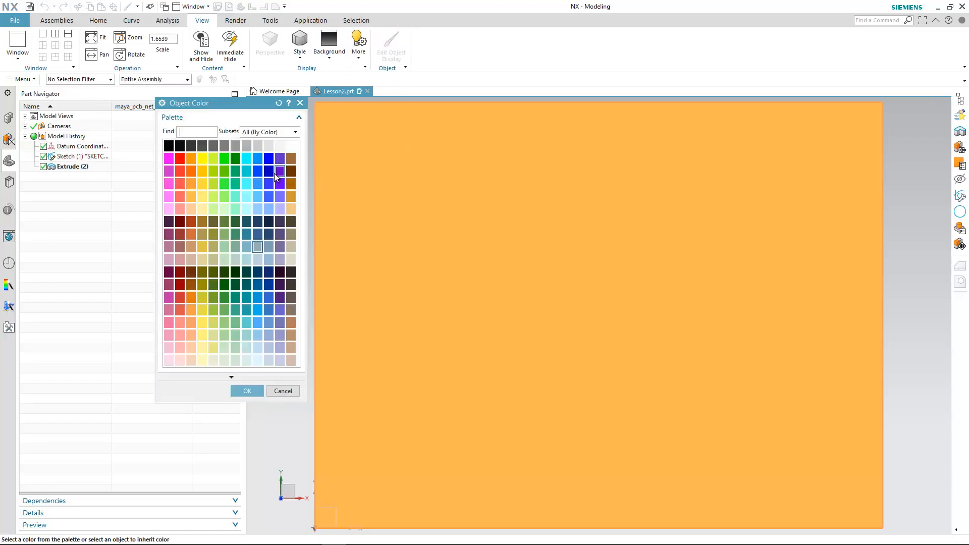
pyautogui.click(226, 160)
pyautogui.click(247, 391)
pyautogui.click(248, 401)
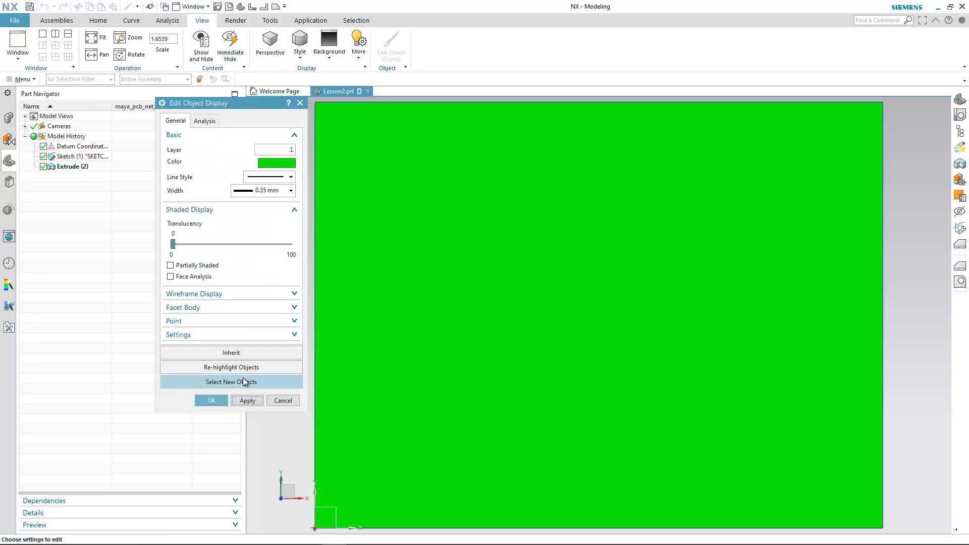
pyautogui.click(211, 400)
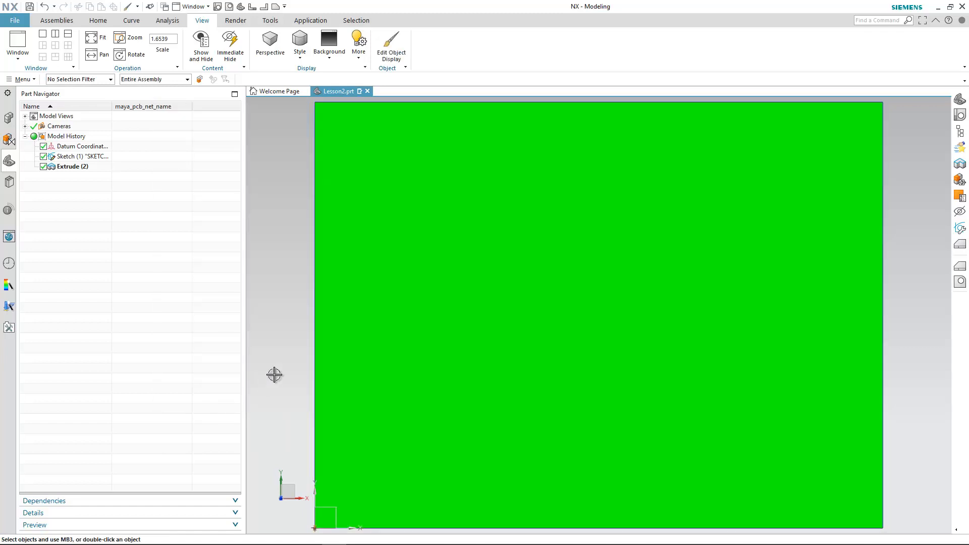
# Chamfer the two corner edges on the board's left side symmetrically with a 21.2 mm distance
pyautogui.click(98, 20)
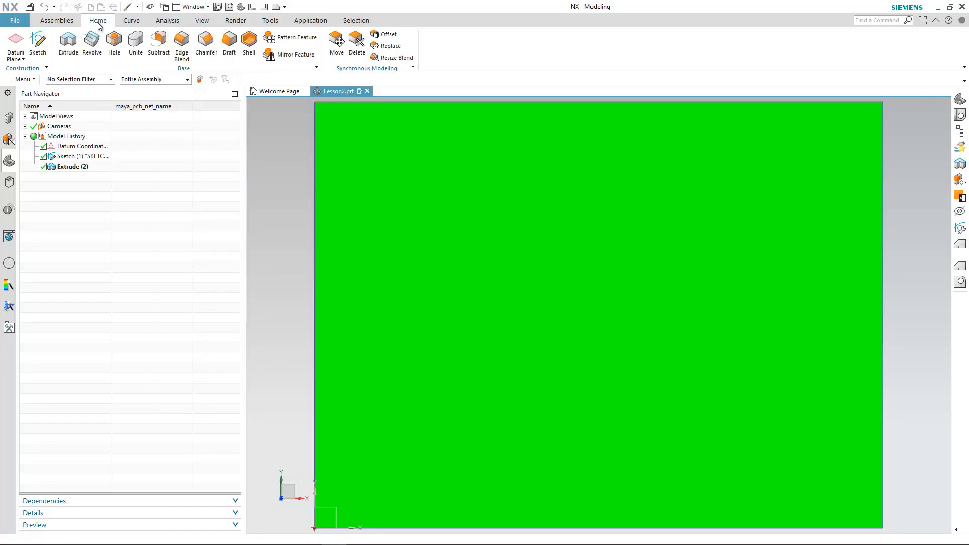
pyautogui.click(203, 45)
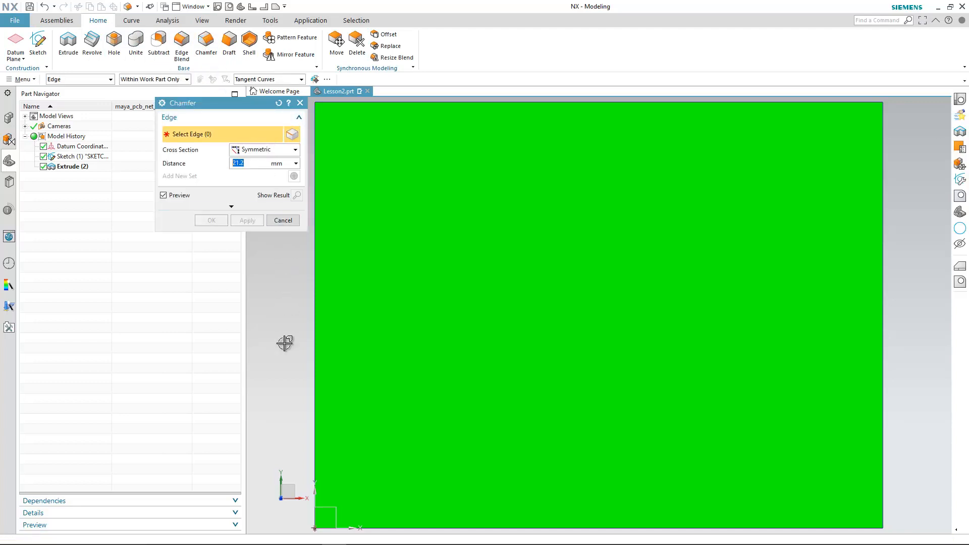
pyautogui.moveTo(285, 343); pyautogui.dragTo(392, 341, button='middle')
pyautogui.scroll(3, 474, 322)
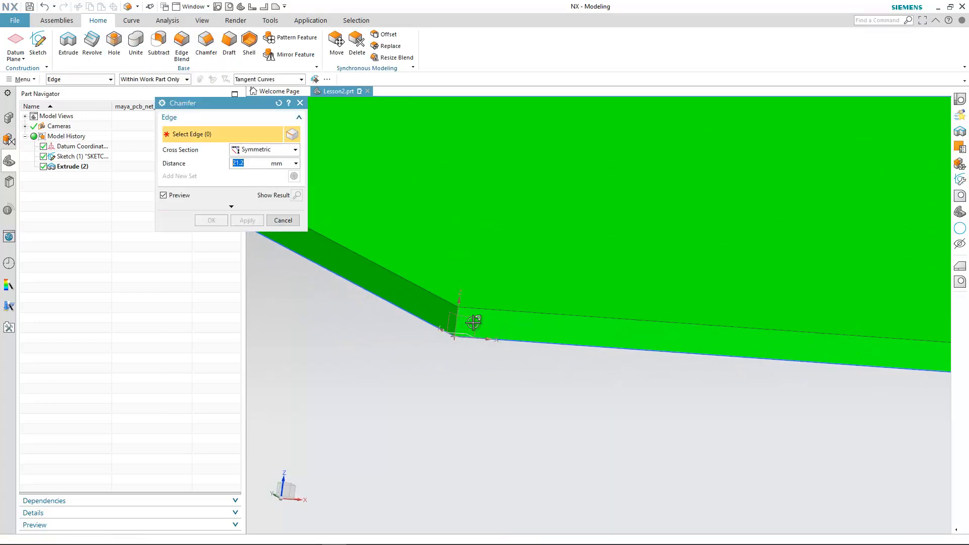
pyautogui.scroll(2, 474, 323)
pyautogui.click(447, 301)
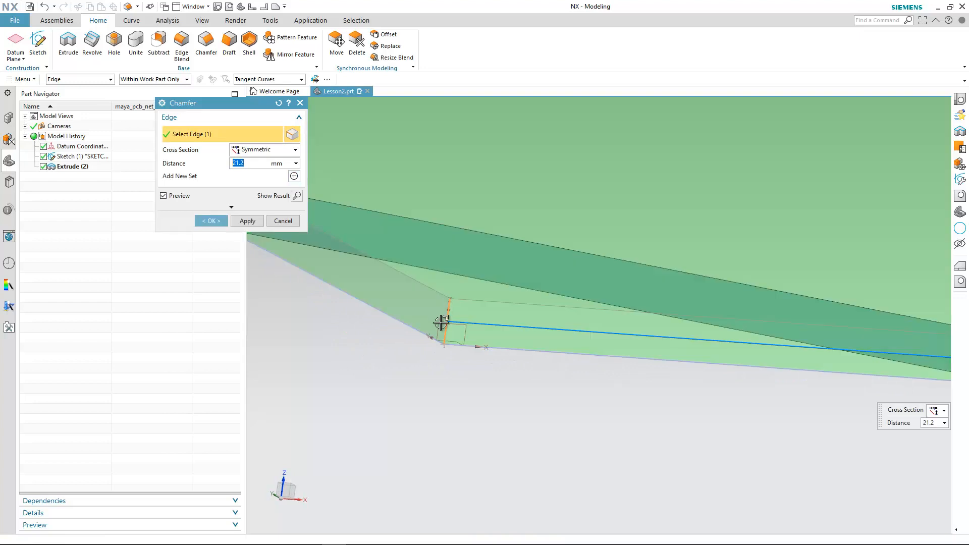
pyautogui.scroll(-5, 444, 328)
pyautogui.moveTo(377, 292); pyautogui.dragTo(584, 463, button='middle')
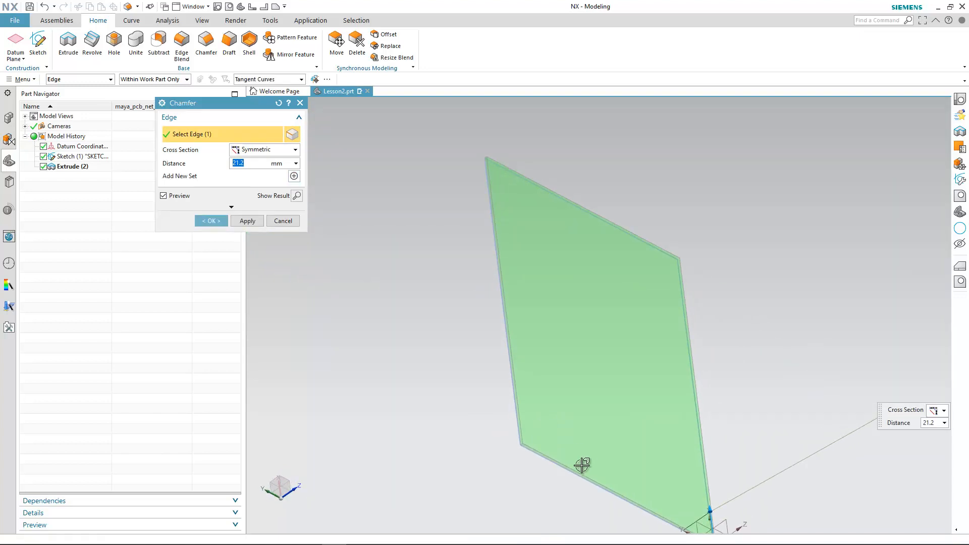
pyautogui.scroll(5, 502, 433)
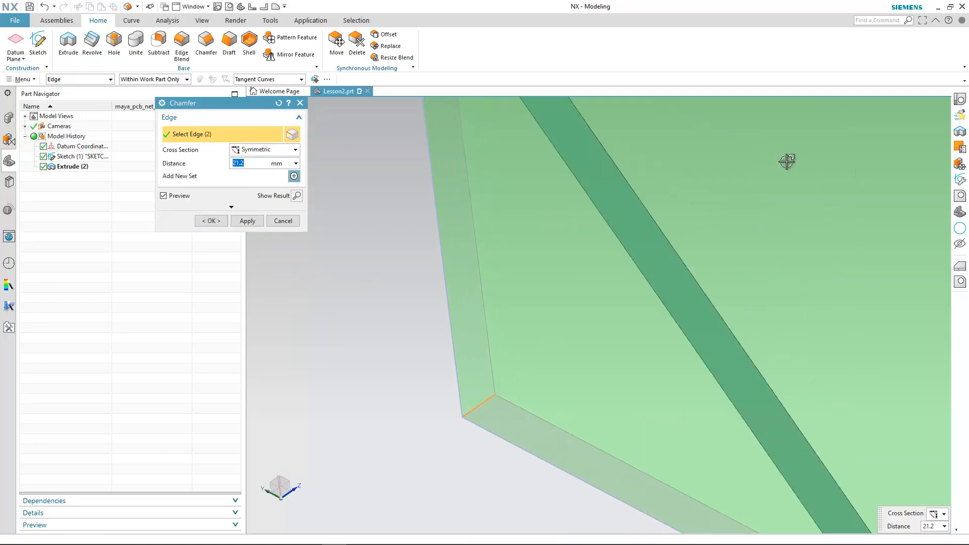
pyautogui.click(961, 102)
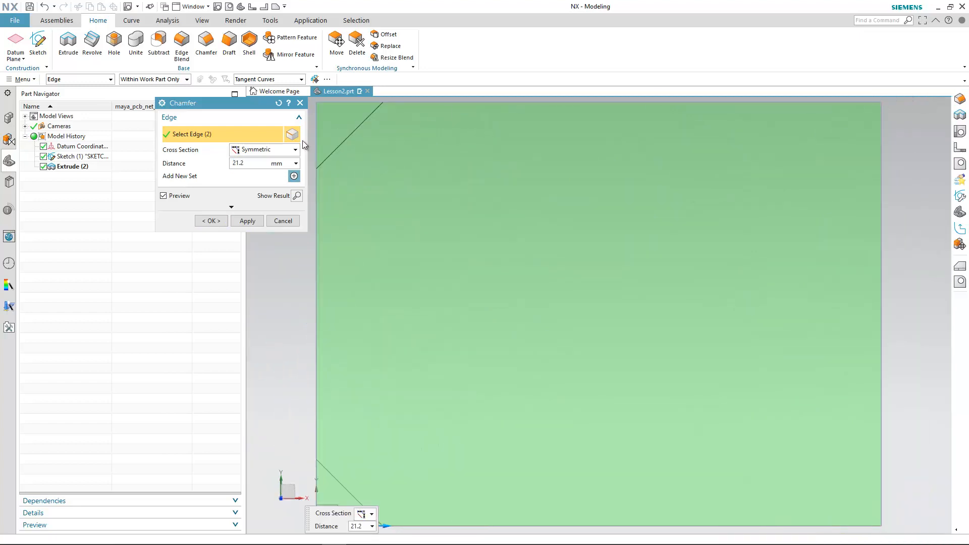
pyautogui.click(207, 221)
# Sketch a 25 × 10 mm rectangle on the board's top face near the upper-left chamfer and finish the sketch
pyautogui.click(38, 43)
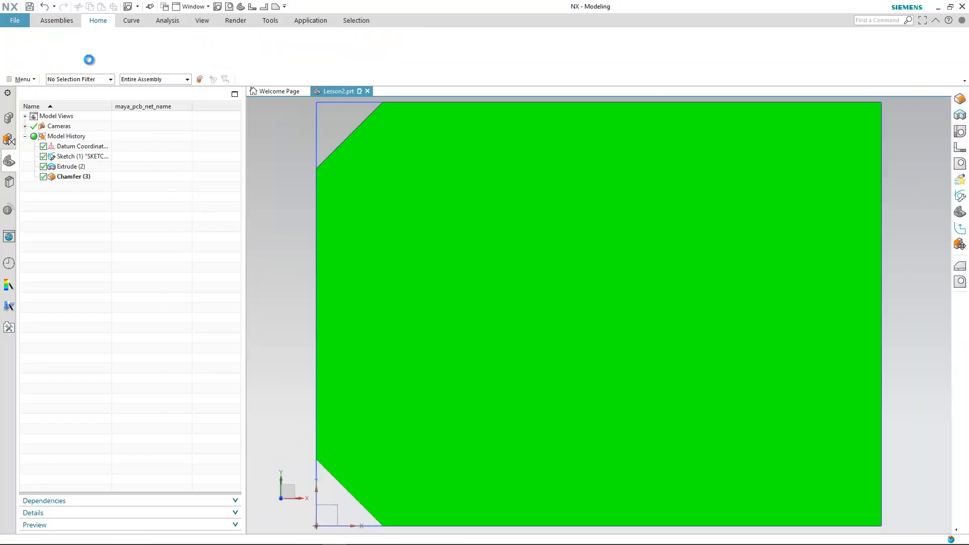
pyautogui.click(413, 173)
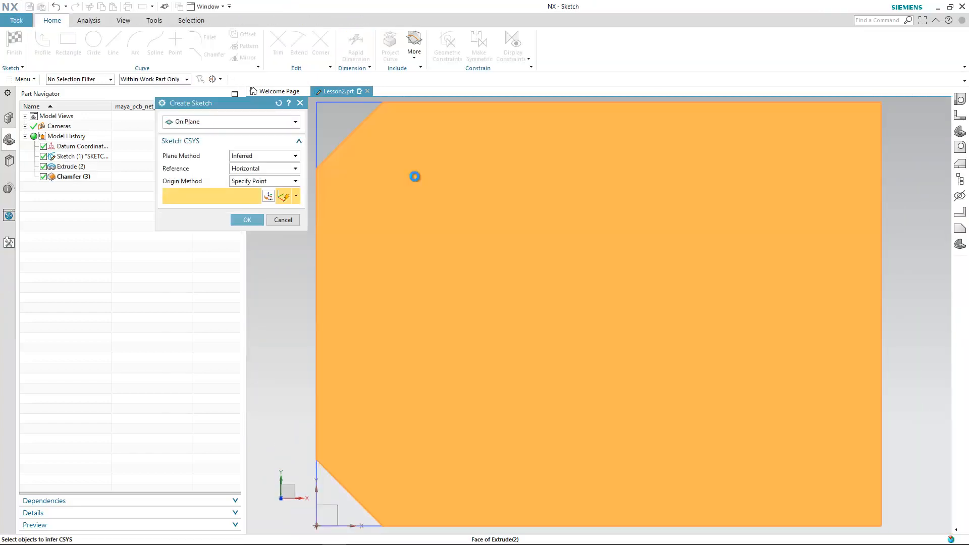
pyautogui.click(258, 215)
pyautogui.press('r')
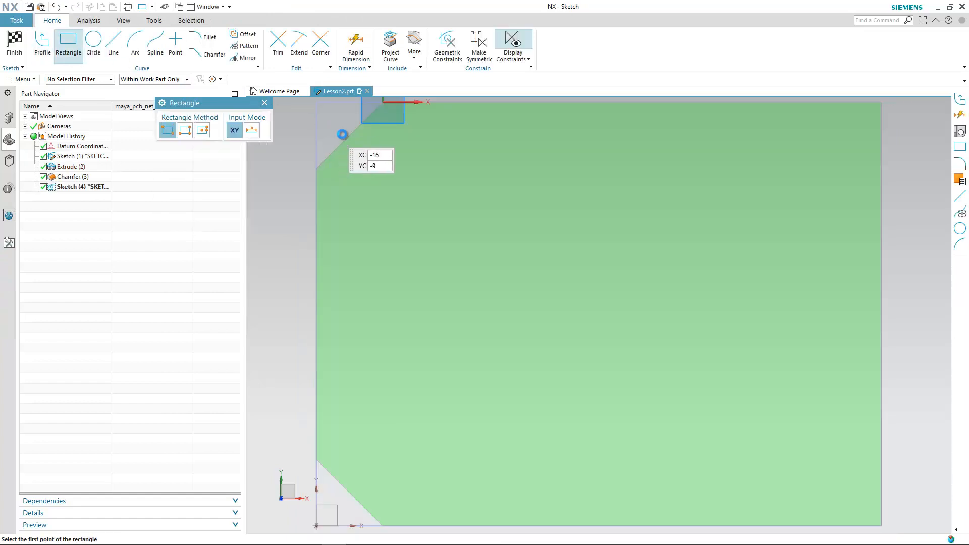
pyautogui.click(398, 147)
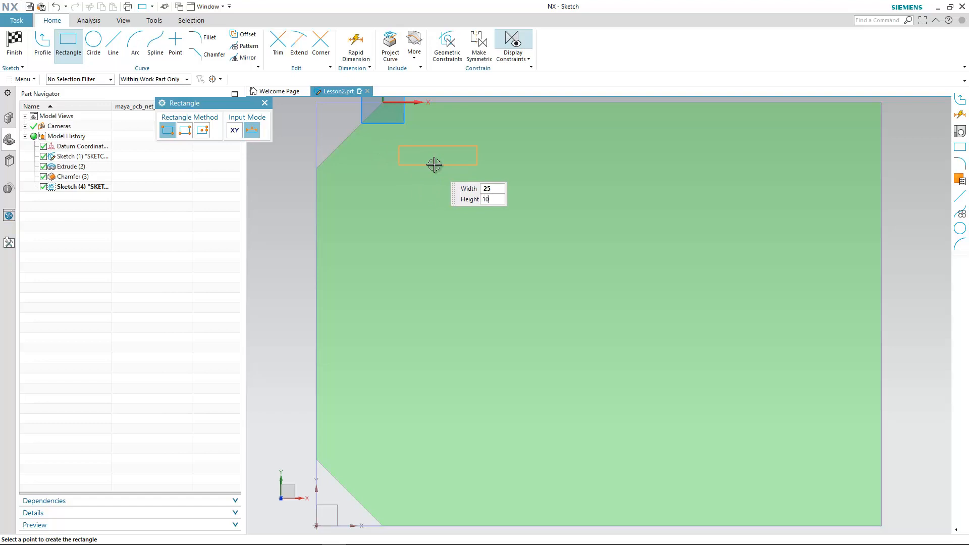
pyautogui.click(435, 164)
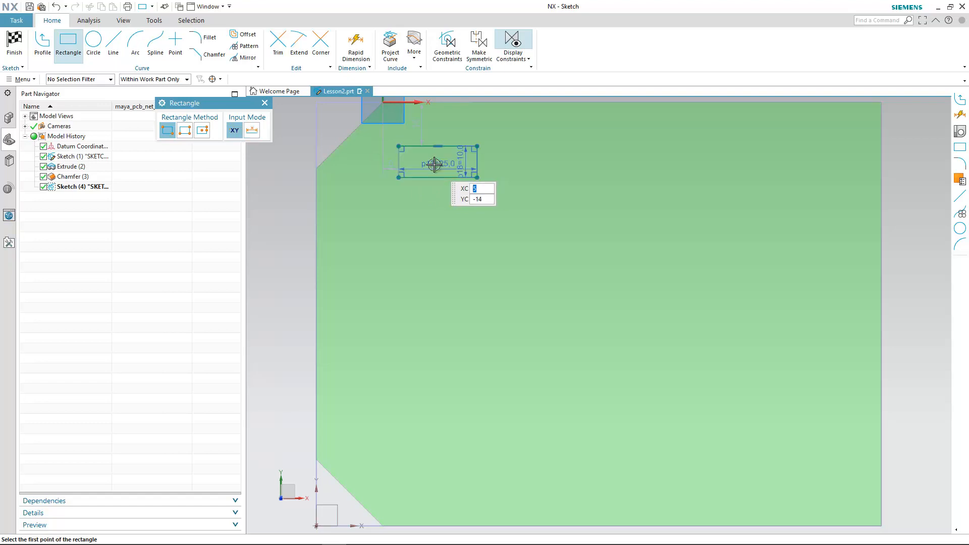
pyautogui.click(4, 42)
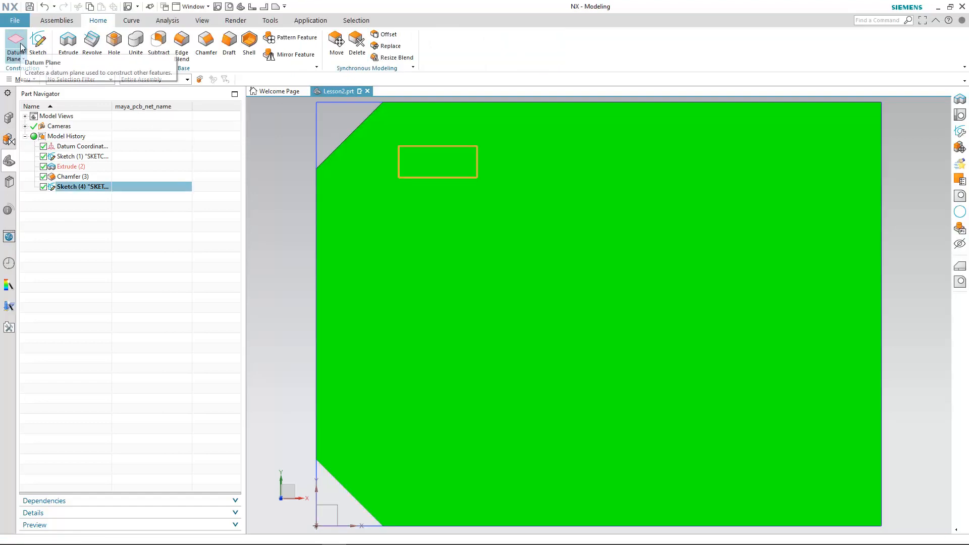
# Extrude the small rectangle 13 mm down through the board with Boolean Subtract to cut a rectangular opening
pyautogui.click(68, 41)
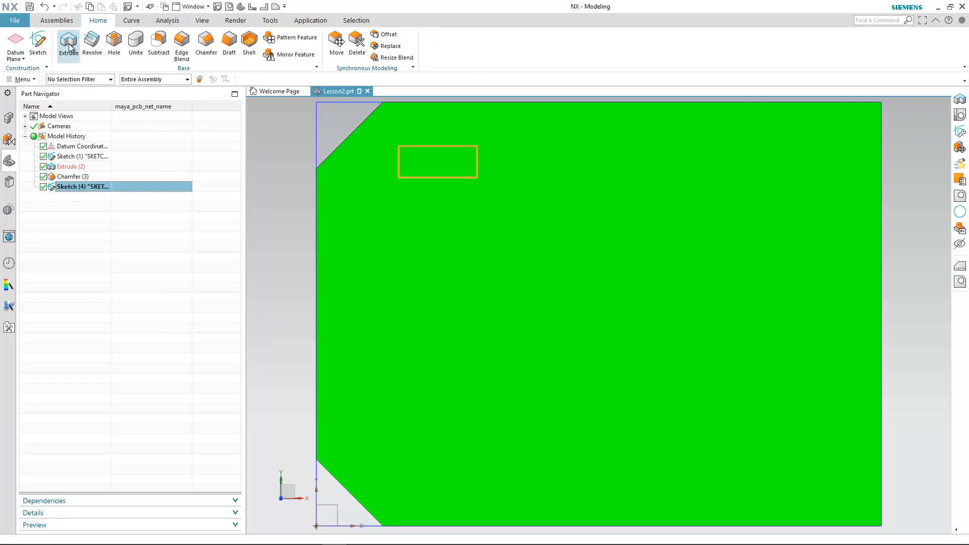
pyautogui.click(283, 312)
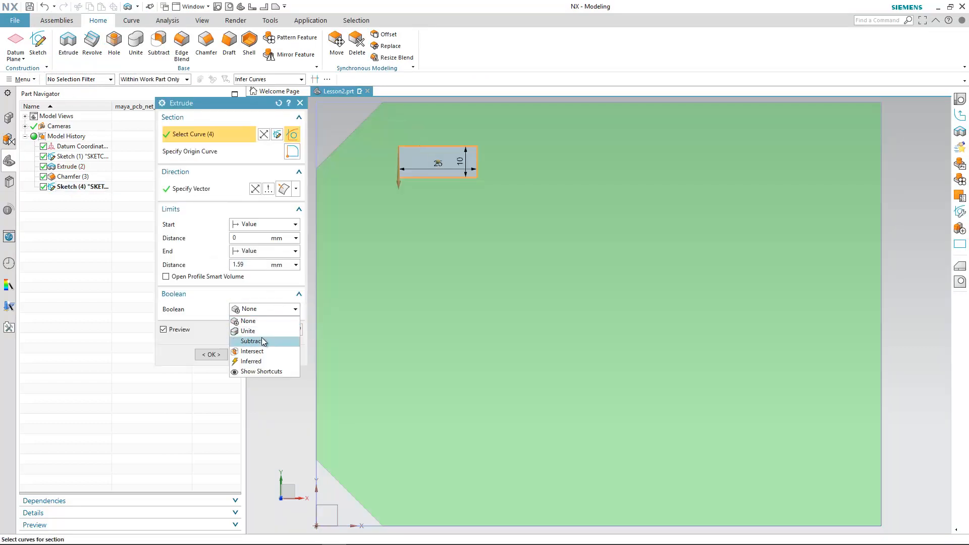
pyautogui.click(267, 340)
pyautogui.moveTo(362, 242)
pyautogui.mouseDown(button='middle')
pyautogui.moveTo(363, 173)
pyautogui.moveTo(420, 230)
pyautogui.mouseUp(button='middle')
pyautogui.moveTo(437, 231); pyautogui.dragTo(437, 284)
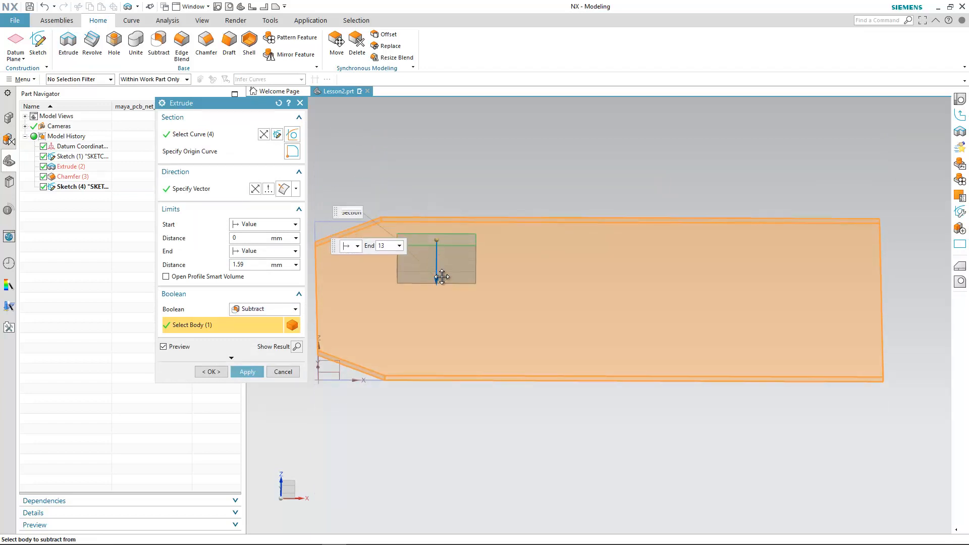
pyautogui.click(241, 372)
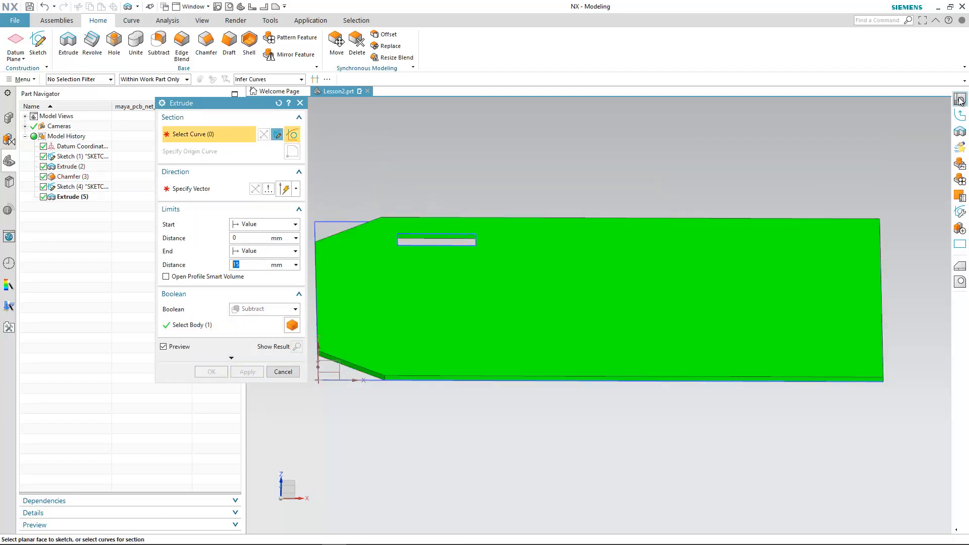
pyautogui.click(300, 104)
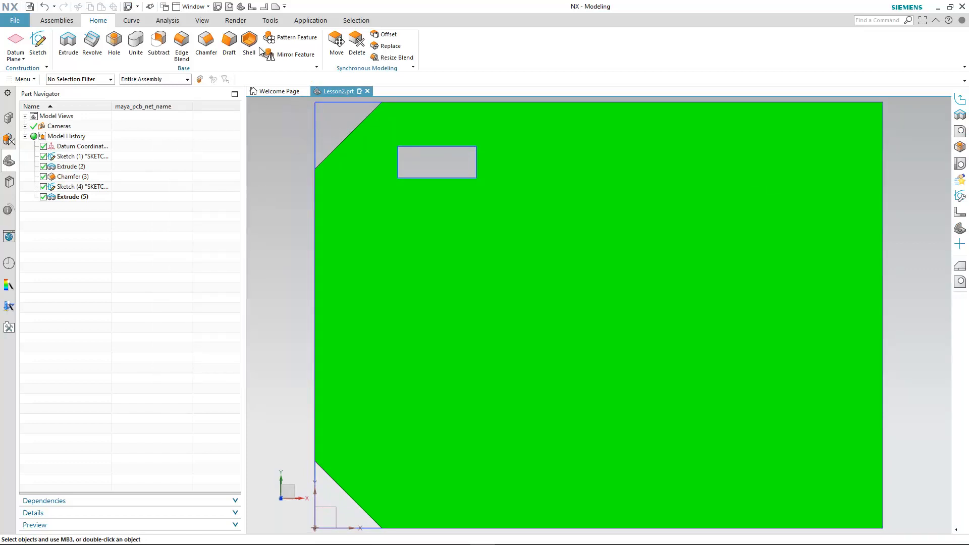
# Switch to the PCB Exchange application and assign board attributes to the board's solid body
pyautogui.click(310, 20)
pyautogui.click(674, 46)
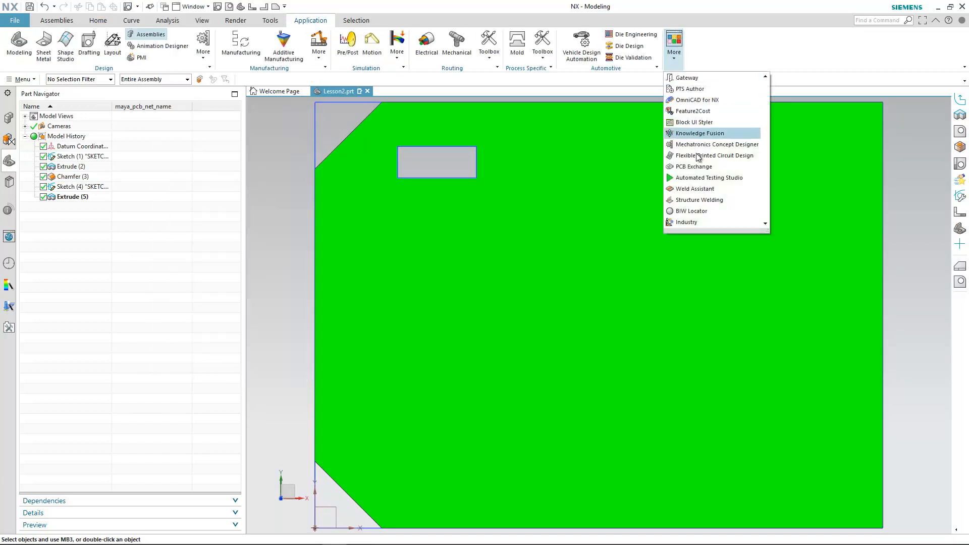
pyautogui.click(695, 167)
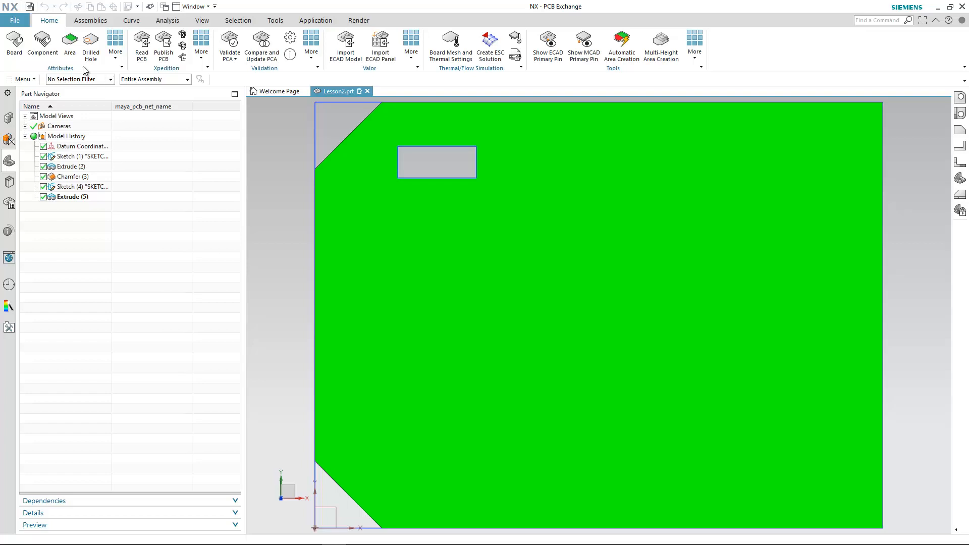
pyautogui.click(15, 43)
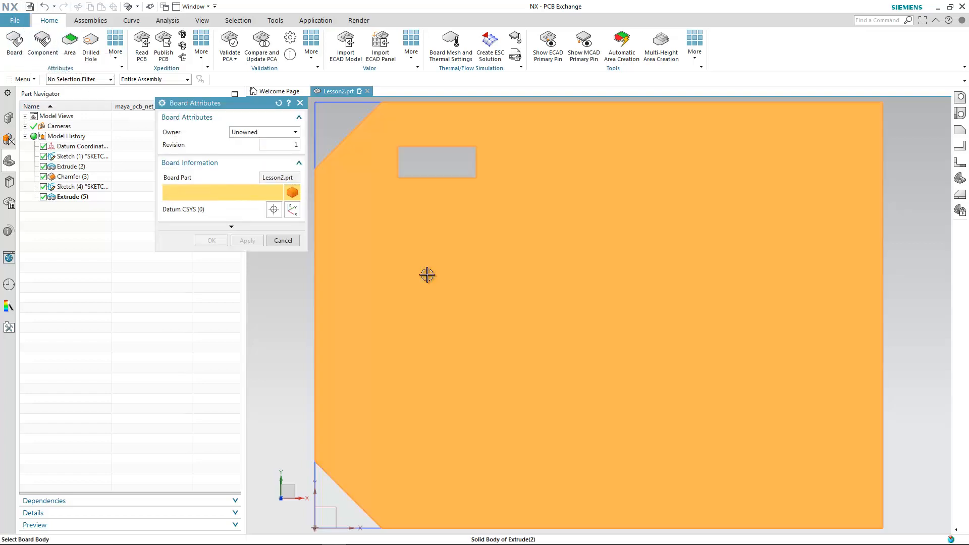
pyautogui.click(427, 275)
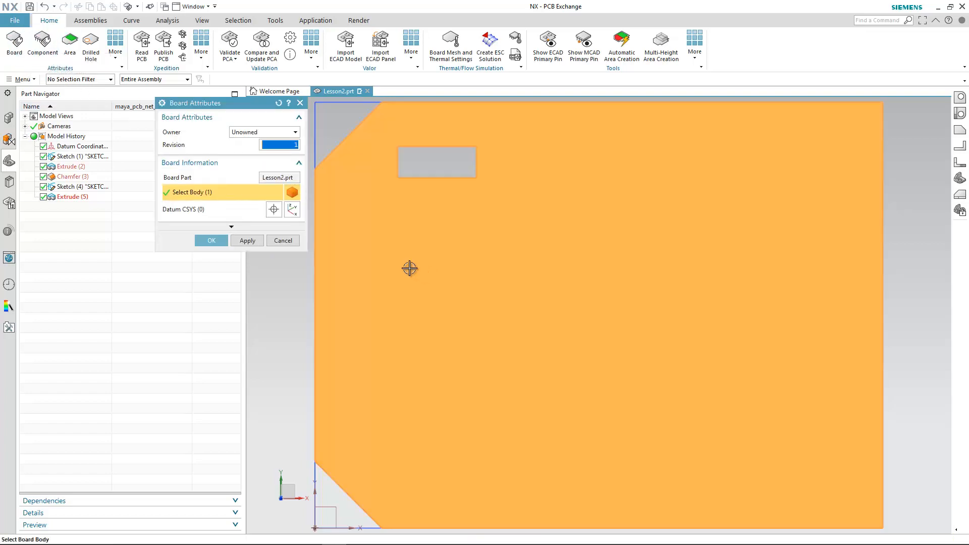
pyautogui.click(247, 241)
pyautogui.click(283, 241)
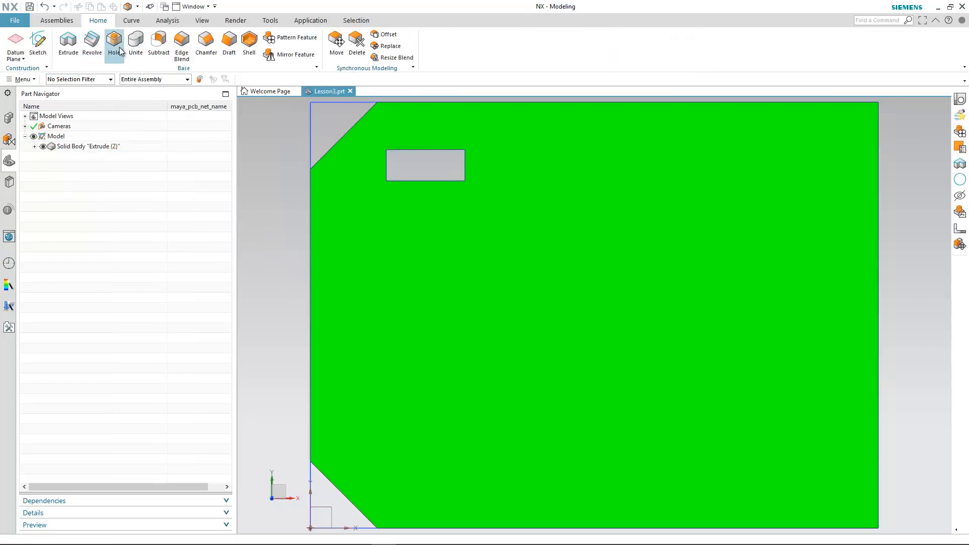
# Create a simple hole 3 mm in diameter and 1.59 mm deep between the chamfer and the rectangular cutout with Boolean Subtract
pyautogui.click(114, 44)
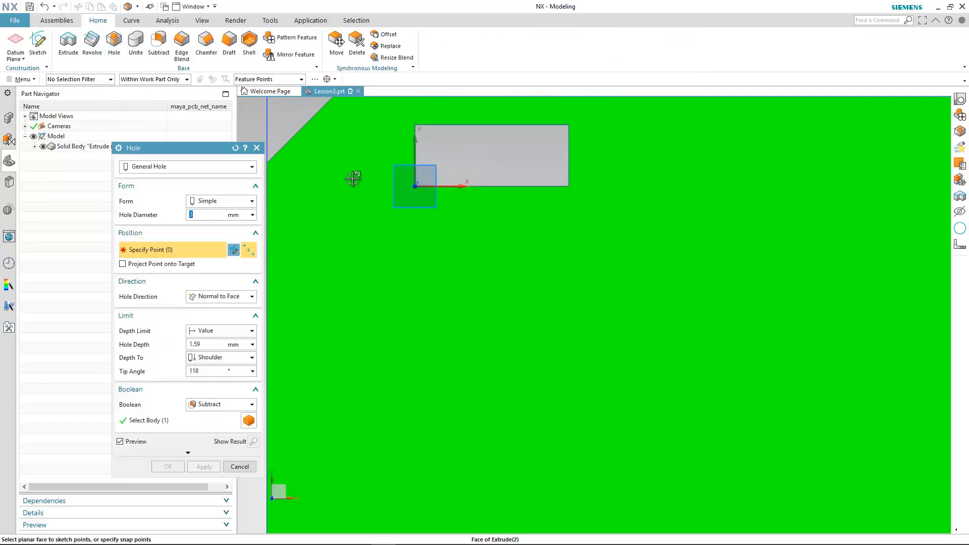
pyautogui.click(353, 177)
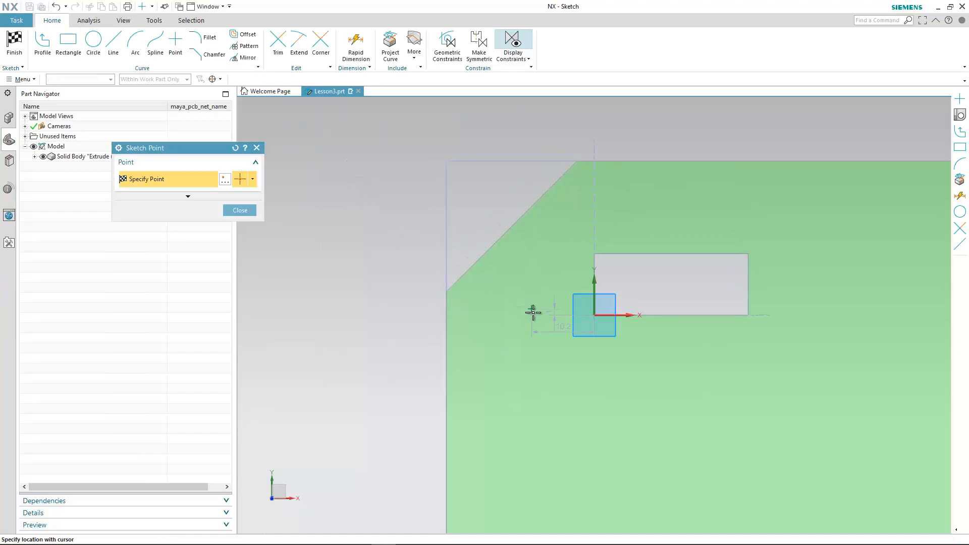
pyautogui.click(239, 211)
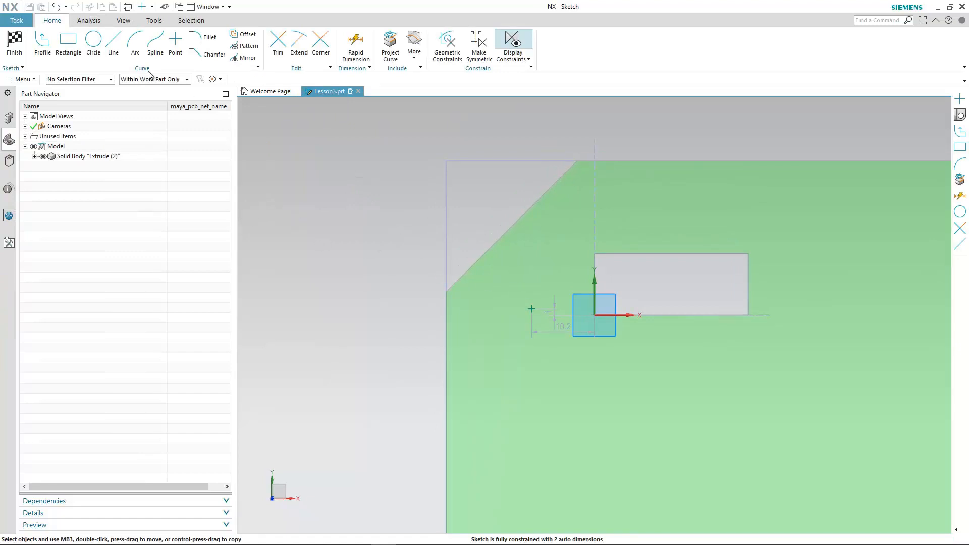
pyautogui.click(16, 45)
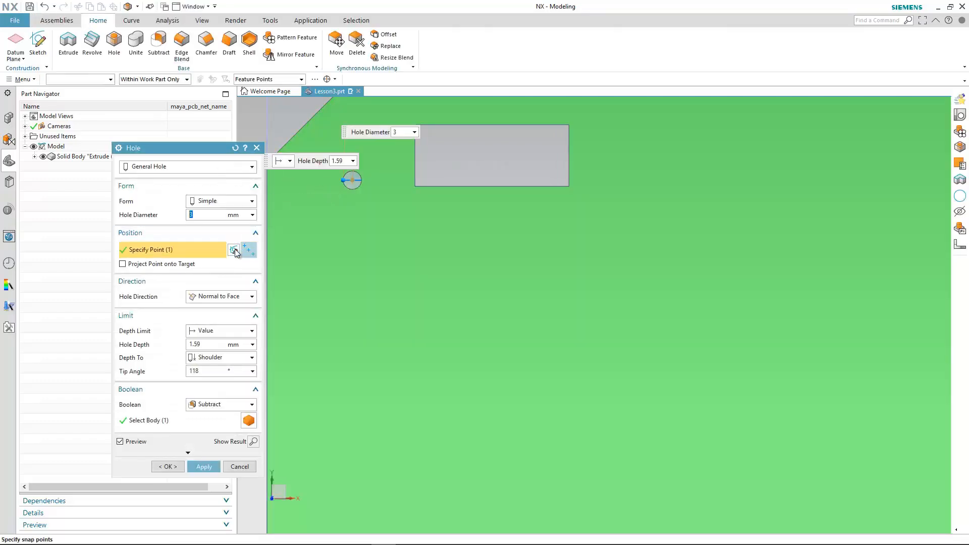
pyautogui.click(168, 467)
# Switch to the PCB Exchange application and assign drilled hole attributes with hole type Mounting to the 3 mm hole
pyautogui.click(311, 20)
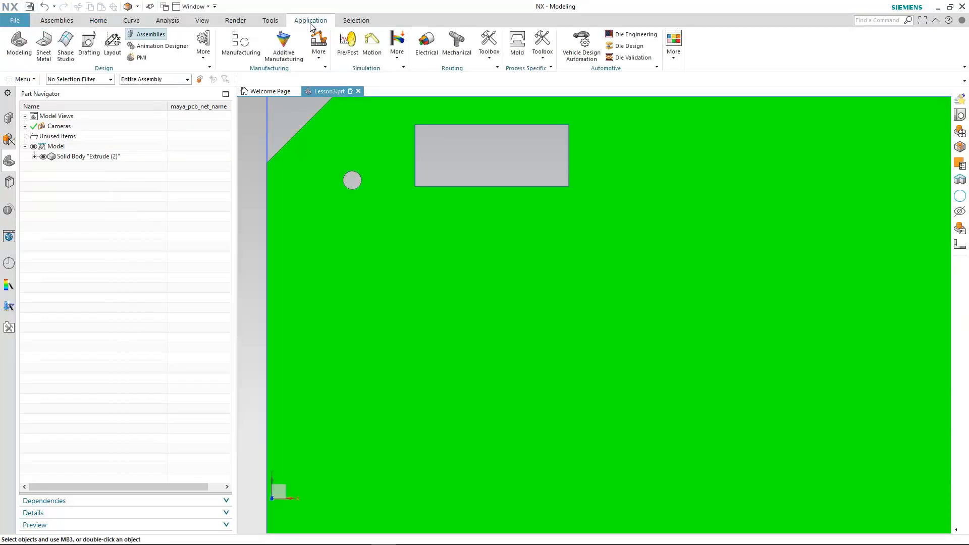
pyautogui.click(676, 50)
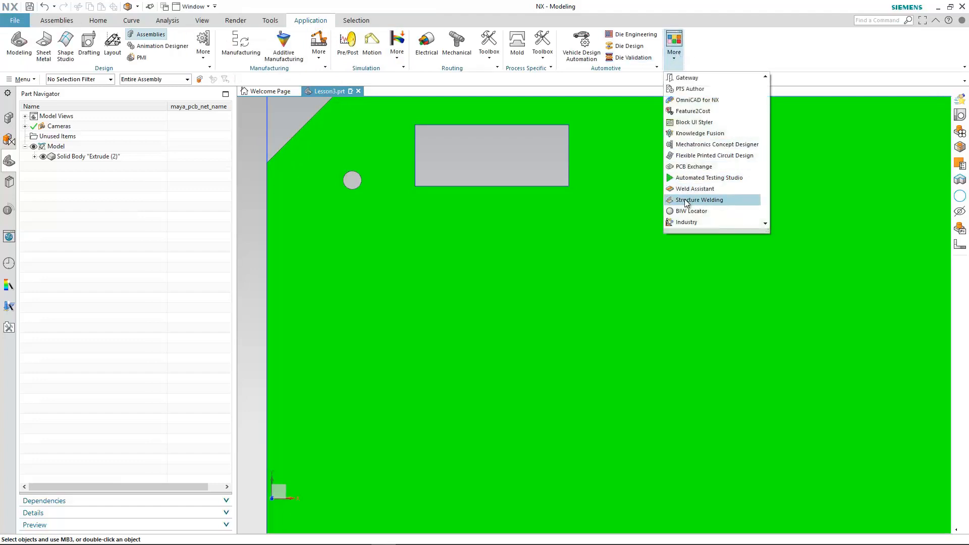
pyautogui.click(684, 167)
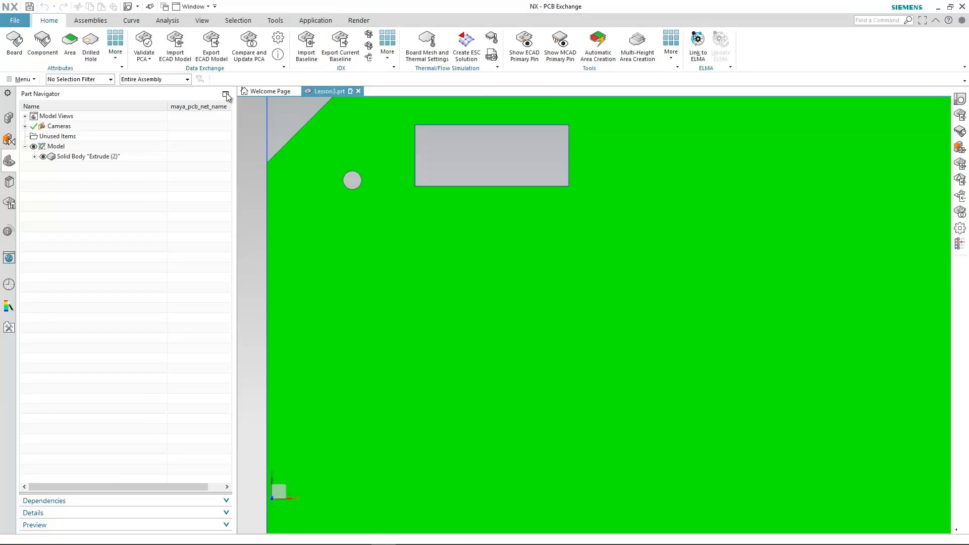
pyautogui.click(76, 187)
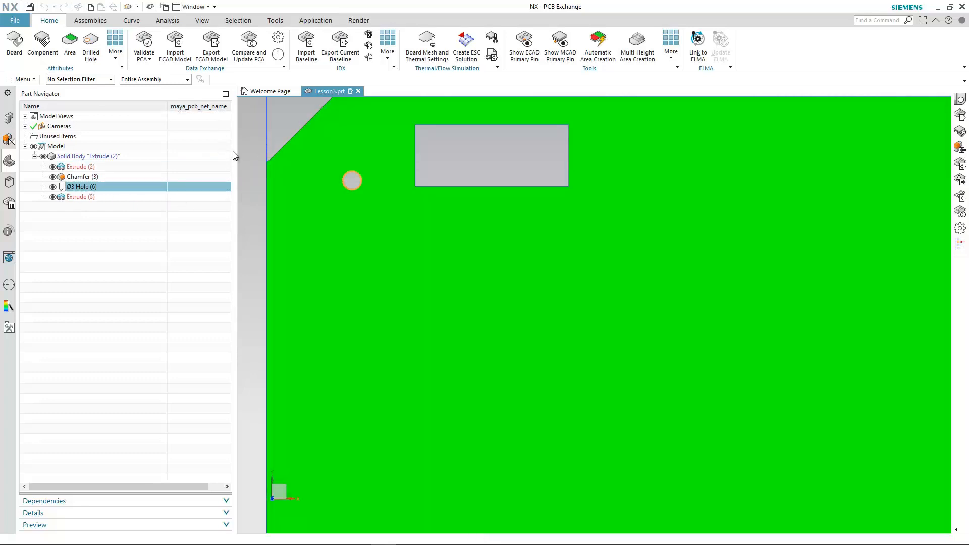
pyautogui.press('Escape')
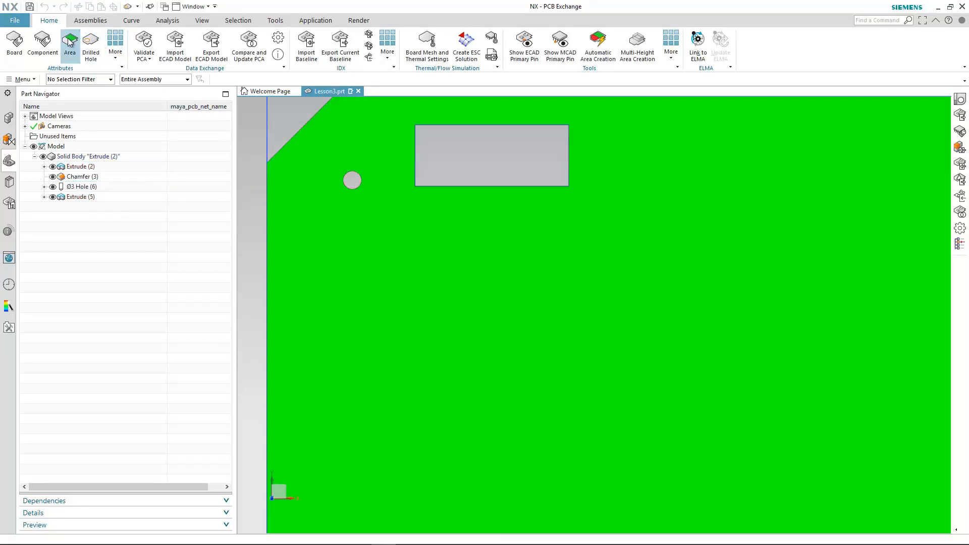
pyautogui.click(91, 41)
pyautogui.click(78, 187)
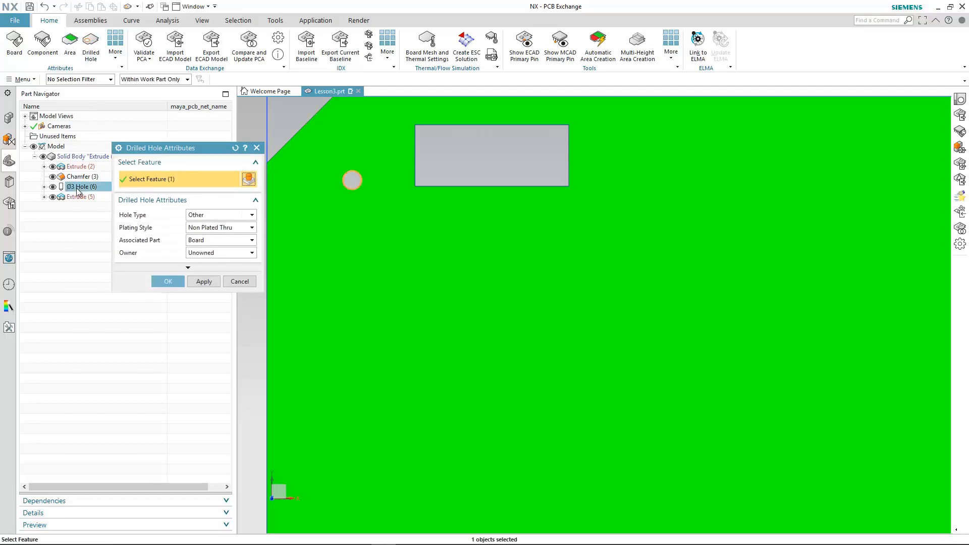
pyautogui.click(252, 215)
pyautogui.click(218, 240)
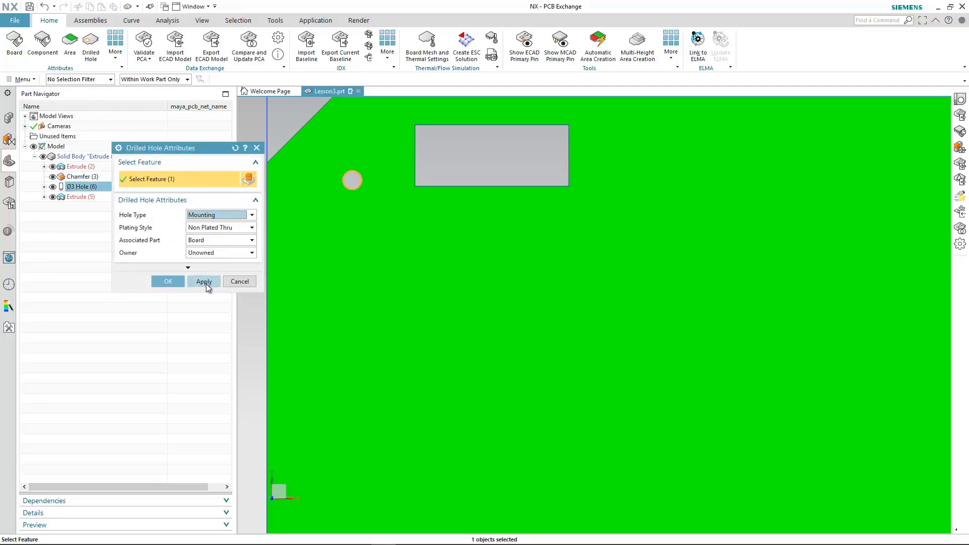
pyautogui.click(204, 282)
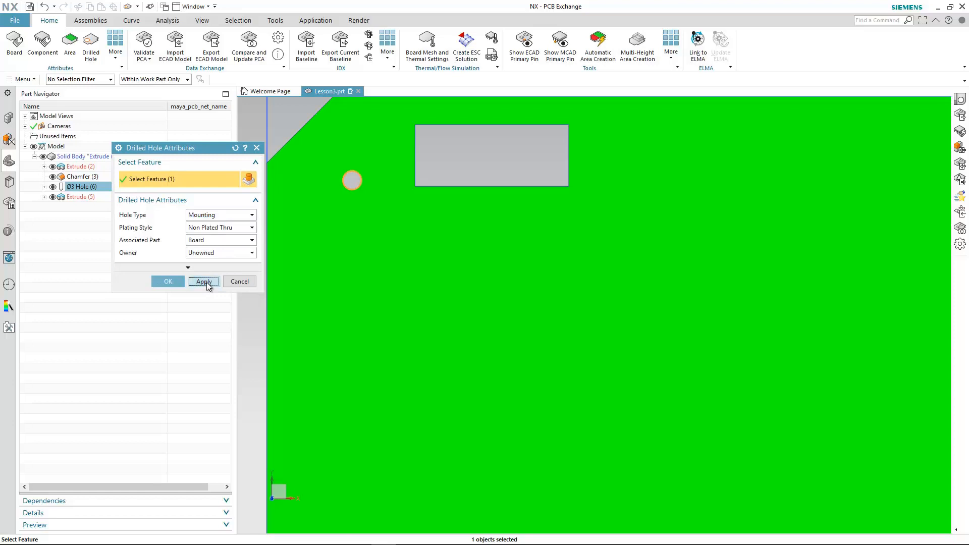
pyautogui.click(239, 281)
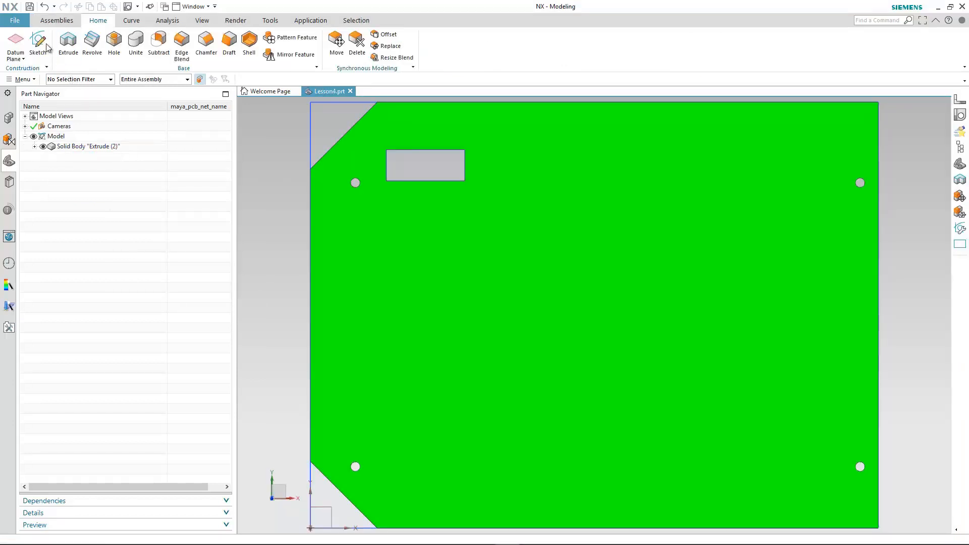
# Sketch an upright rectangle on the board's top face, starting on the left edge between the two chamfers, and finish the sketch
pyautogui.click(41, 43)
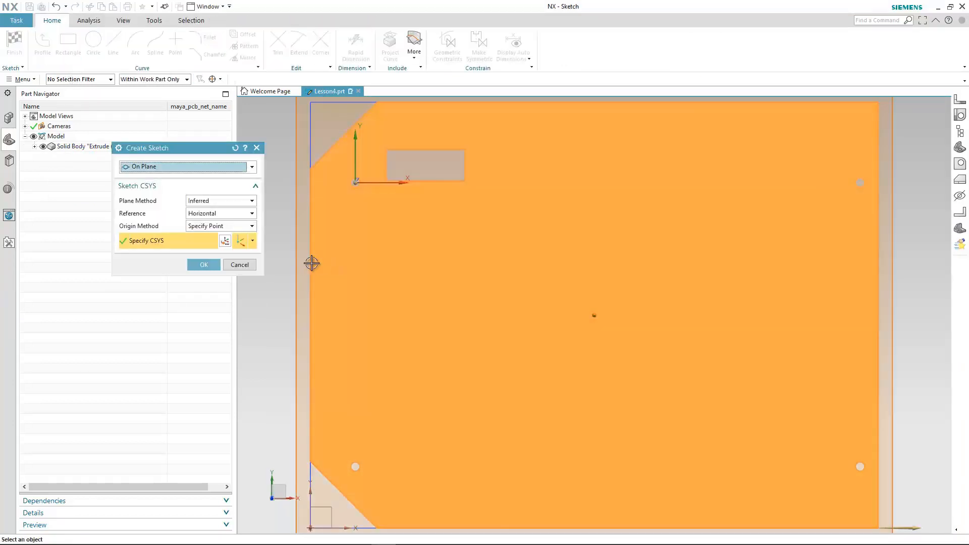
pyautogui.moveTo(312, 263); pyautogui.dragTo(309, 209, button='middle')
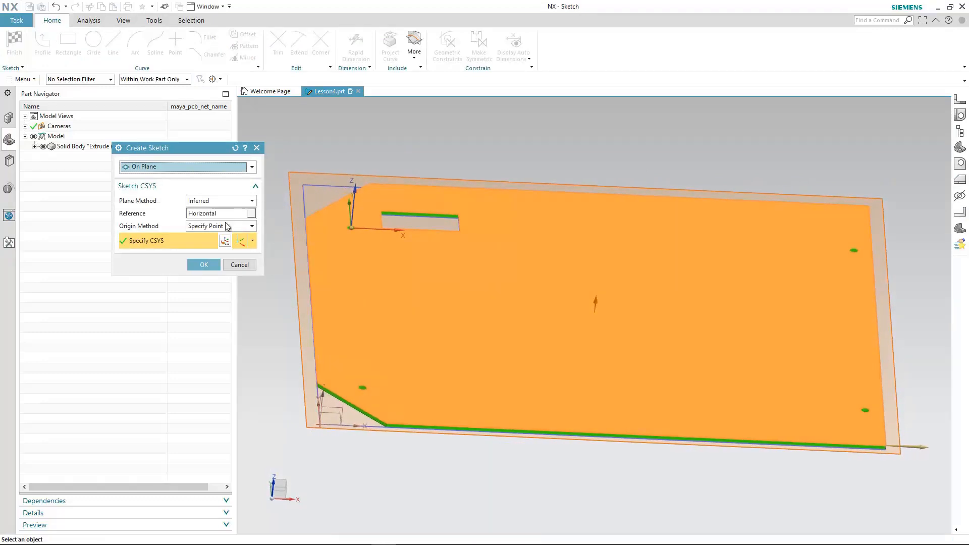
pyautogui.click(204, 265)
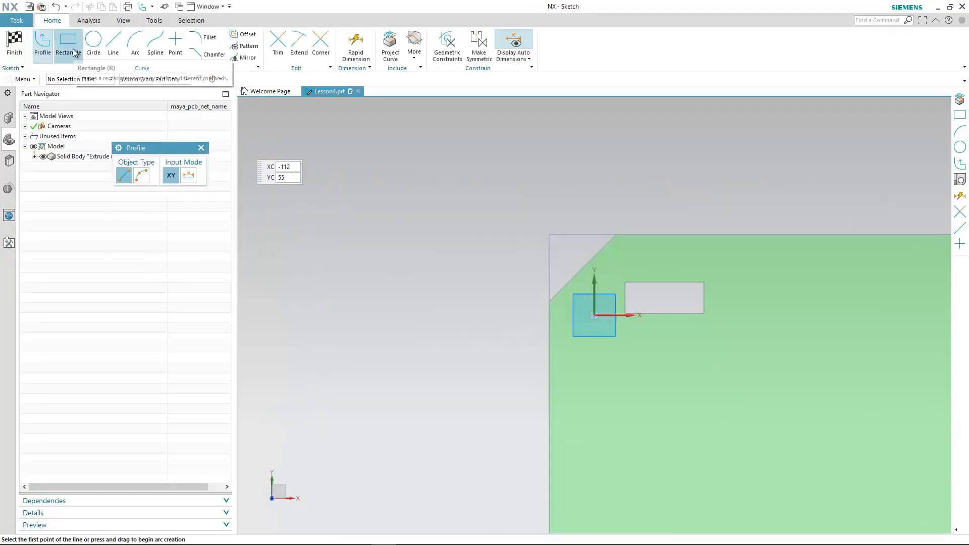
pyautogui.click(68, 47)
pyautogui.keyDown('shift'); pyautogui.moveTo(547, 395); pyautogui.dragTo(532, 233, button='middle'); pyautogui.keyUp('shift')
pyautogui.click(535, 229)
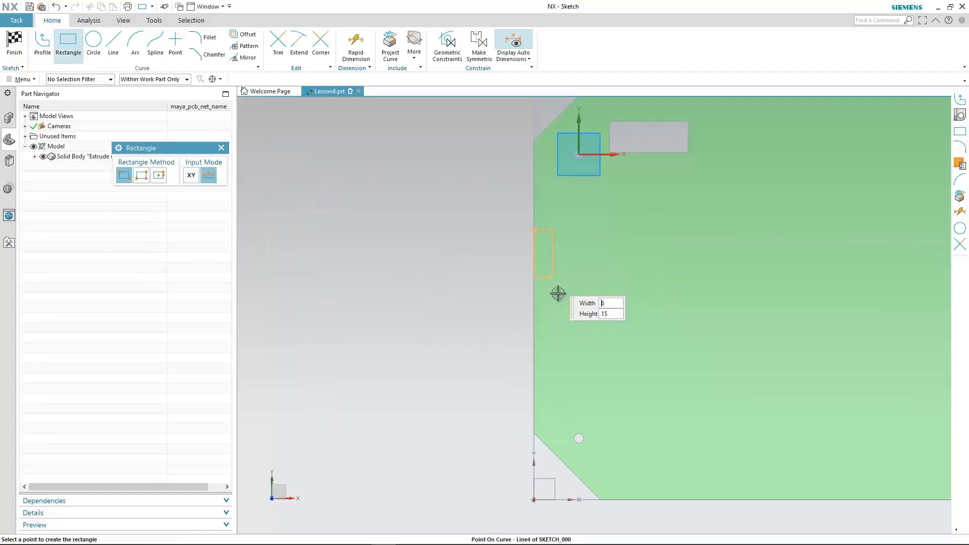
pyautogui.click(575, 331)
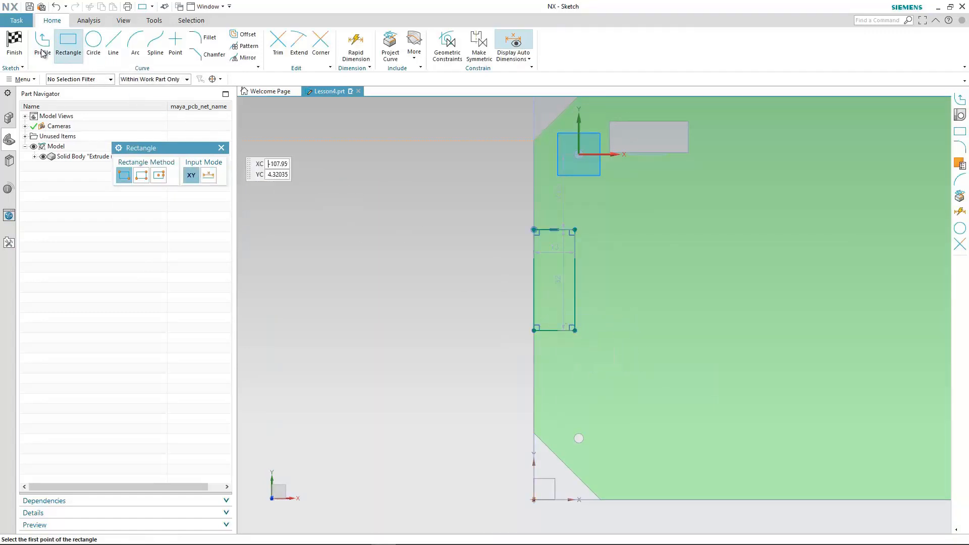
pyautogui.click(20, 48)
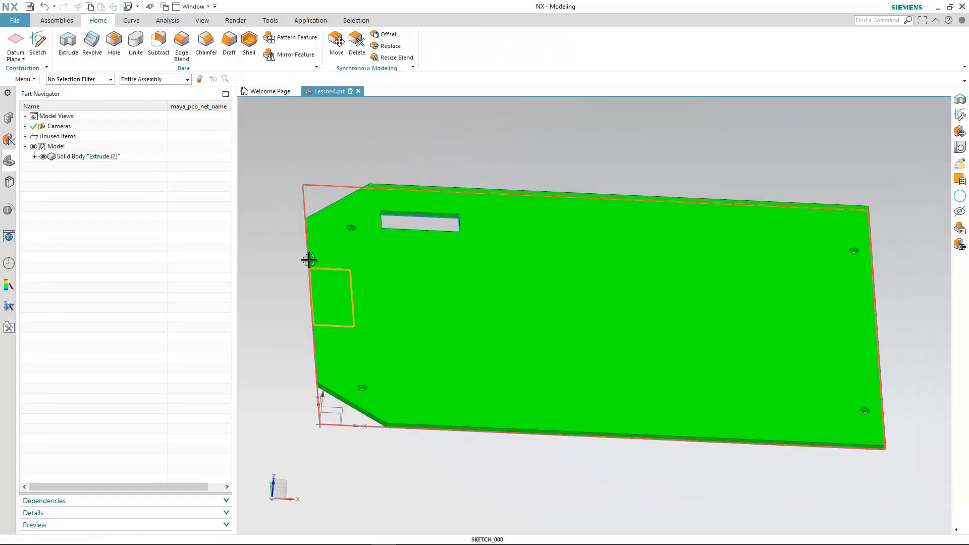
# Extrude the left-edge rectangle 1 mm up from the board's top face with the Boolean left on Inferred
pyautogui.click(74, 55)
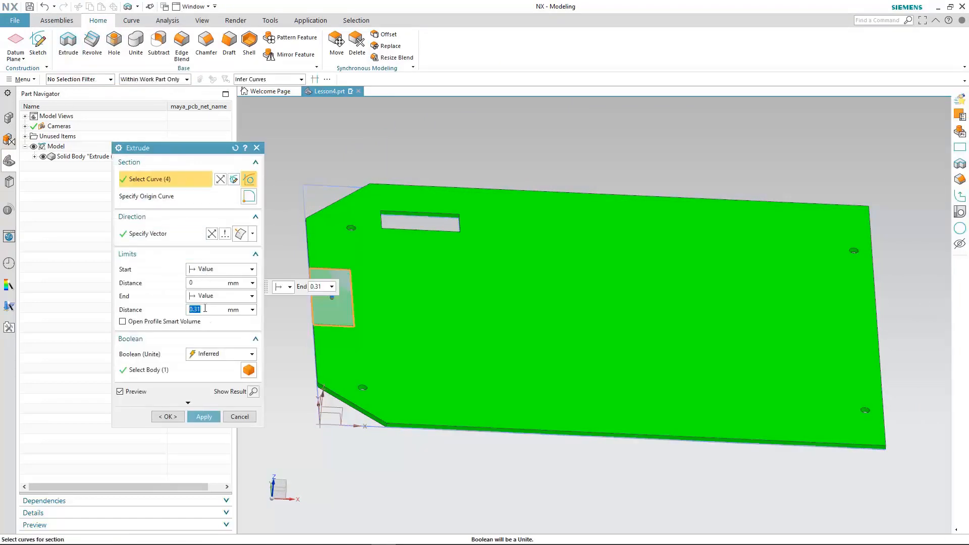
pyautogui.press('Tab')
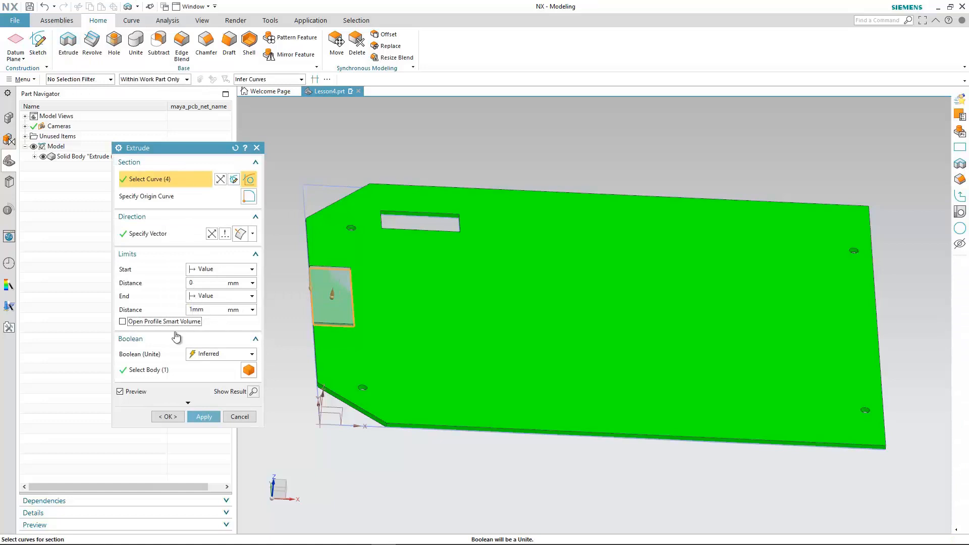
pyautogui.click(204, 416)
pyautogui.click(240, 416)
pyautogui.press('F8')
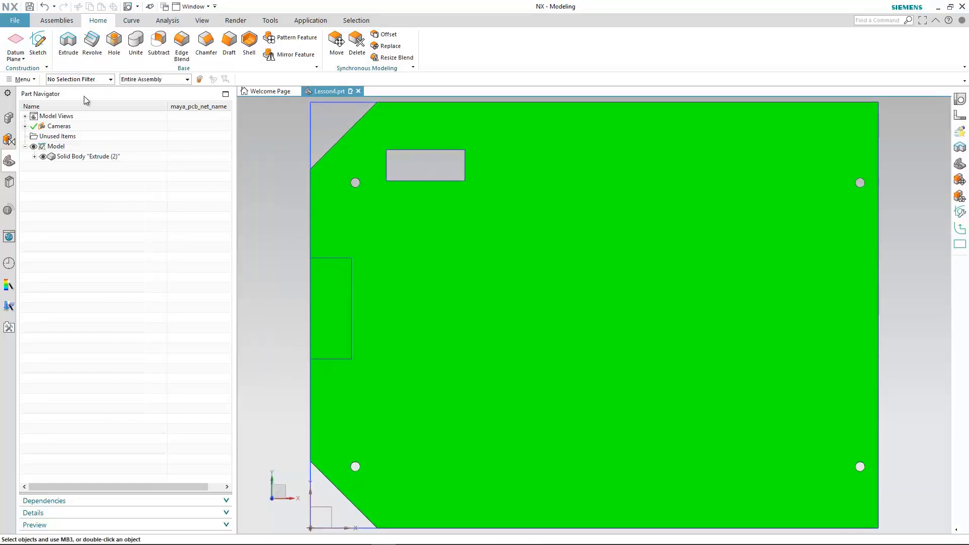
# Sketch a 10 mm diameter circle on the board's top face, centred on the upper-left mounting hole, and finish the sketch
pyautogui.click(38, 45)
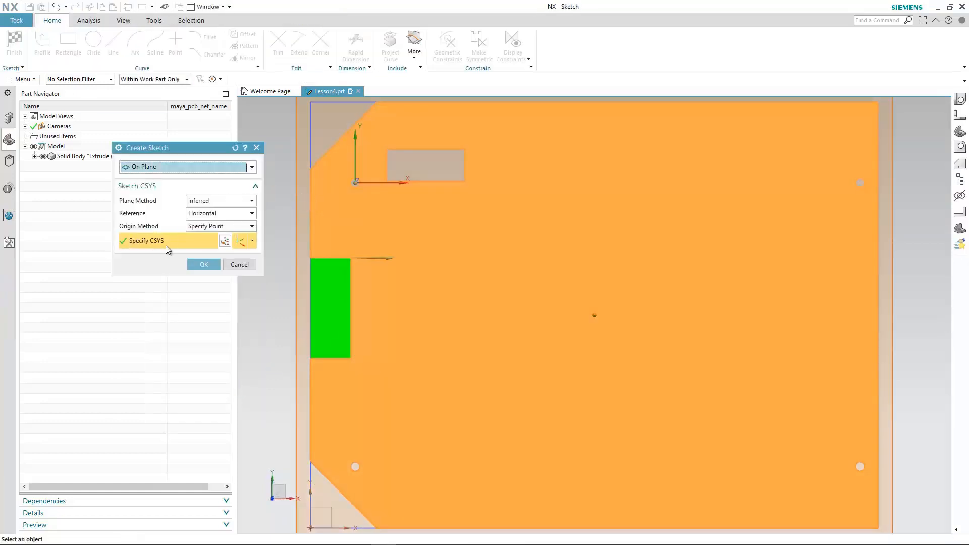
pyautogui.click(205, 264)
pyautogui.press('o')
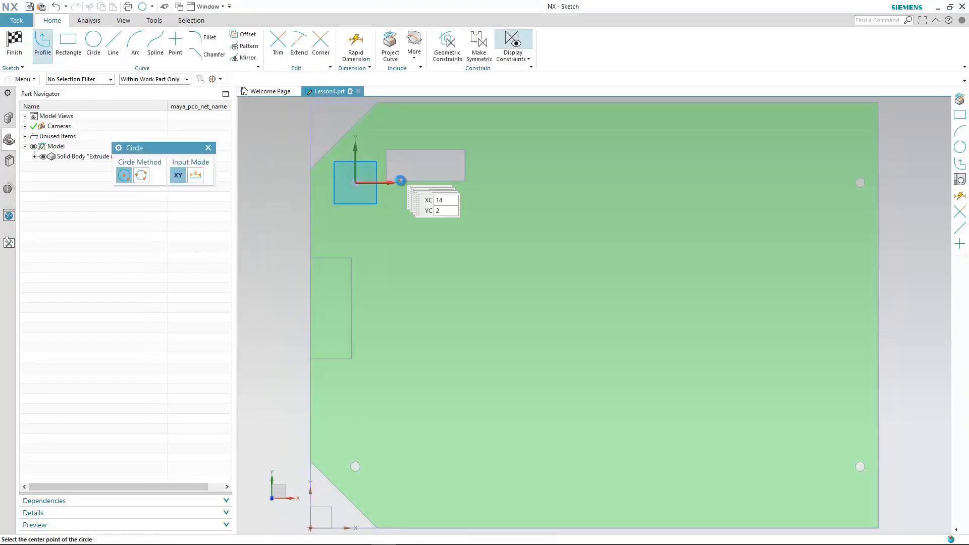
pyautogui.click(355, 182)
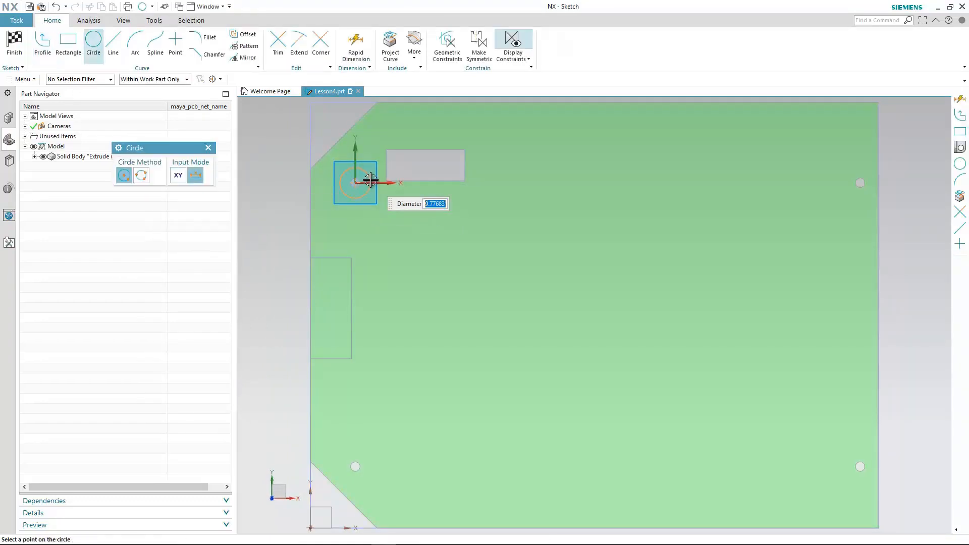
pyautogui.write('10')
pyautogui.press('Return')
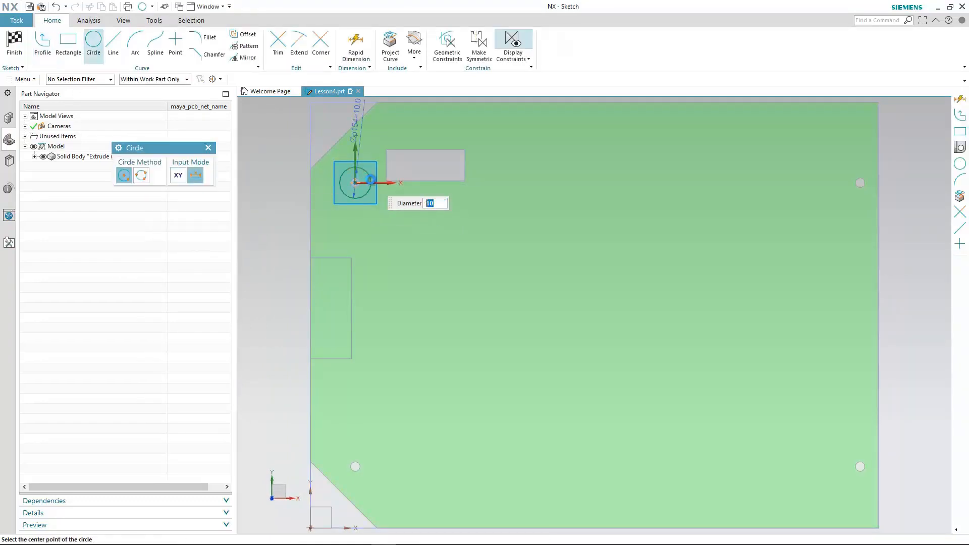
pyautogui.hotkey('ctrl', 'q')
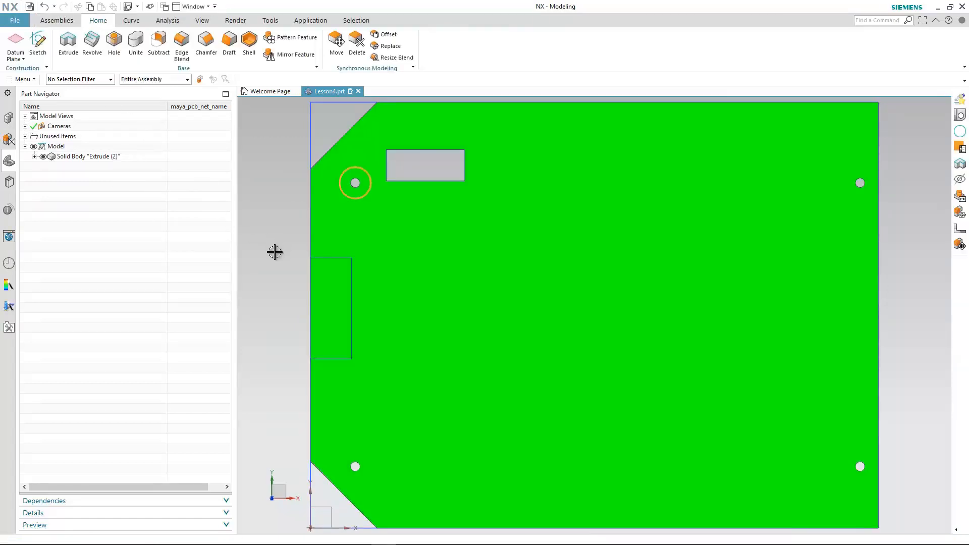
# Assign keep-out area attributes to the left-edge rectangle sketch with subtype Placement and a height of 1 mm
pyautogui.moveTo(286, 311)
pyautogui.mouseDown(button='middle')
pyautogui.moveTo(273, 293)
pyautogui.moveTo(279, 299)
pyautogui.mouseUp(button='middle')
pyautogui.scroll(1, 279, 299)
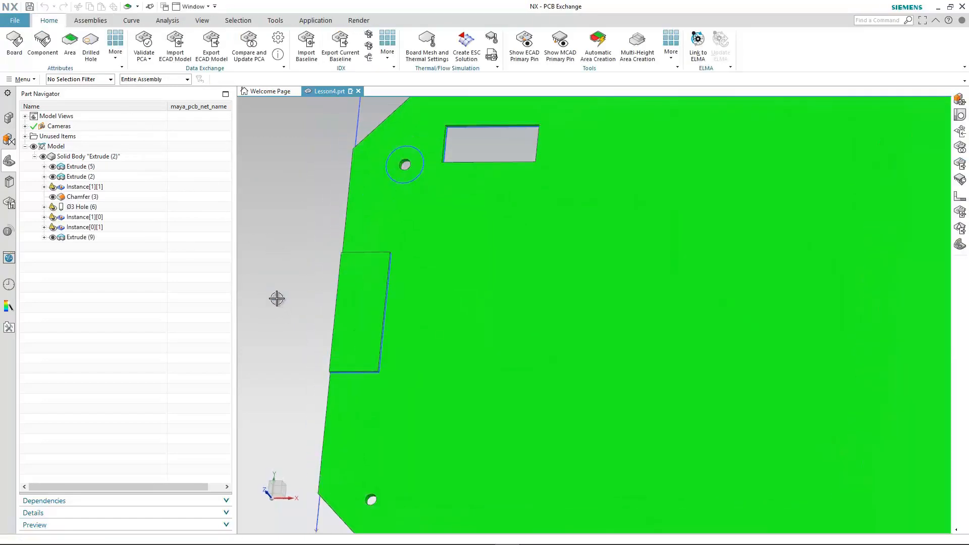
pyautogui.click(71, 45)
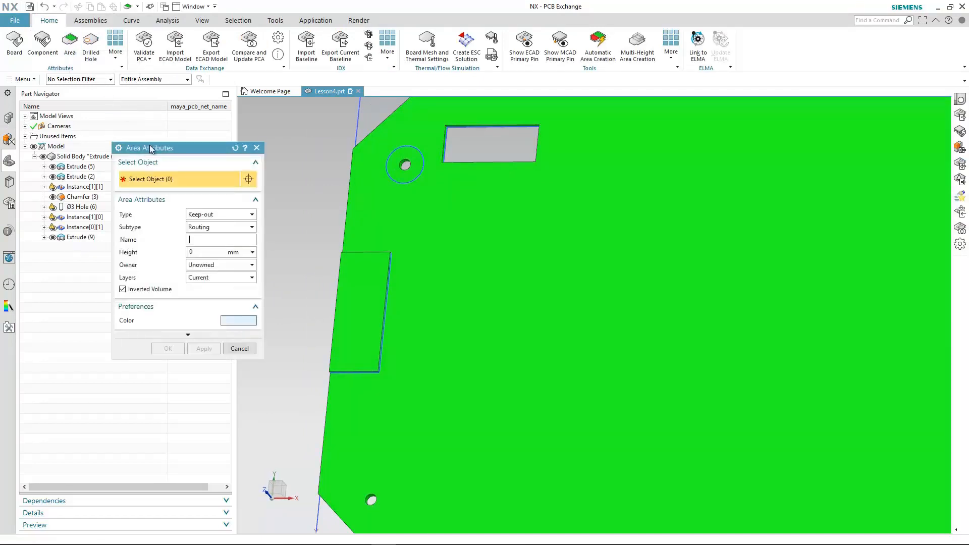
pyautogui.click(382, 295)
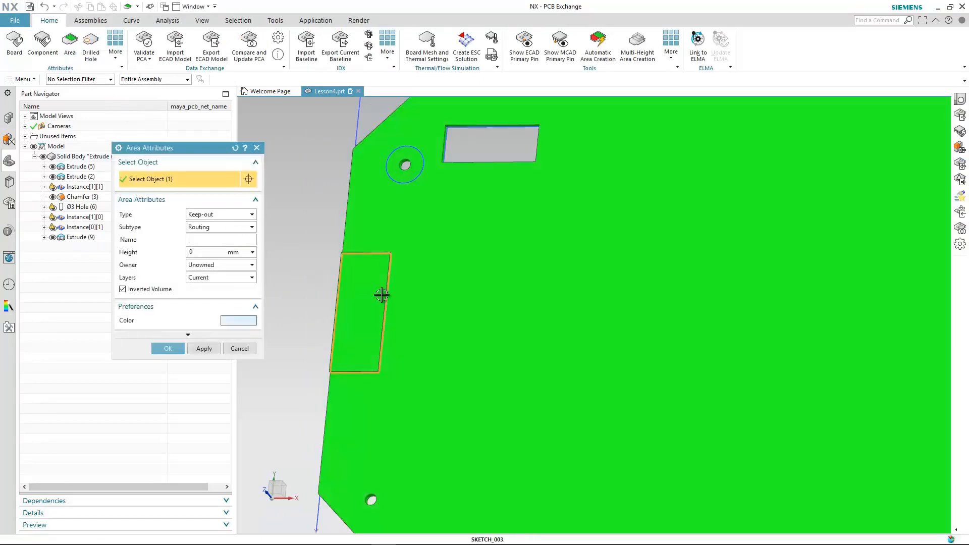
pyautogui.click(251, 228)
pyautogui.click(201, 237)
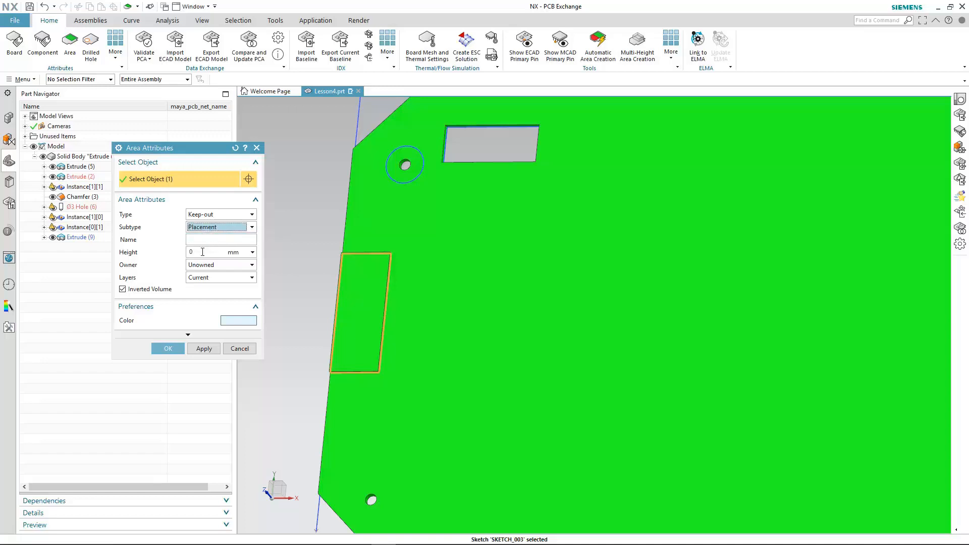
pyautogui.doubleClick(202, 252)
pyautogui.write('1')
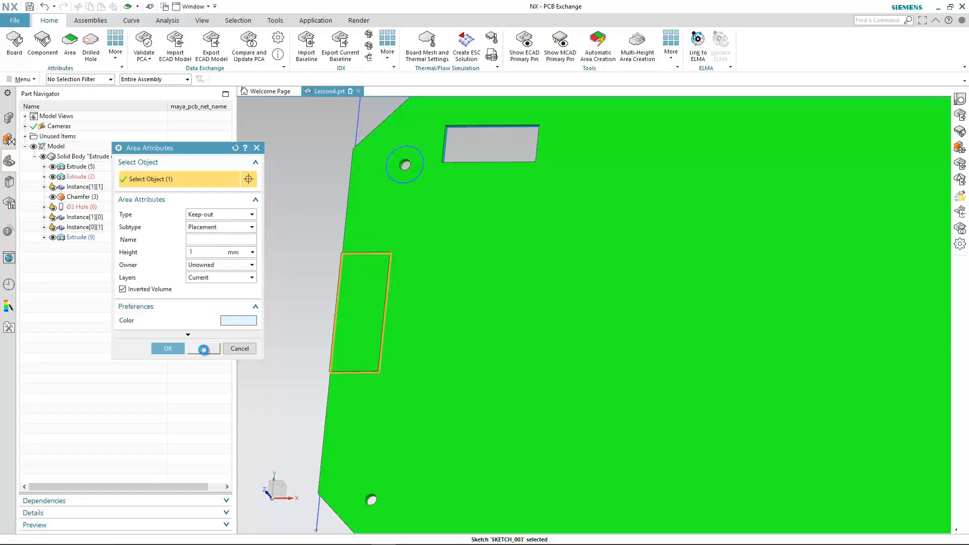
# Assign keep-out area attributes with subtype Routing and a height of 0 mm to the circle sketch around the upper-left hole
pyautogui.click(388, 173)
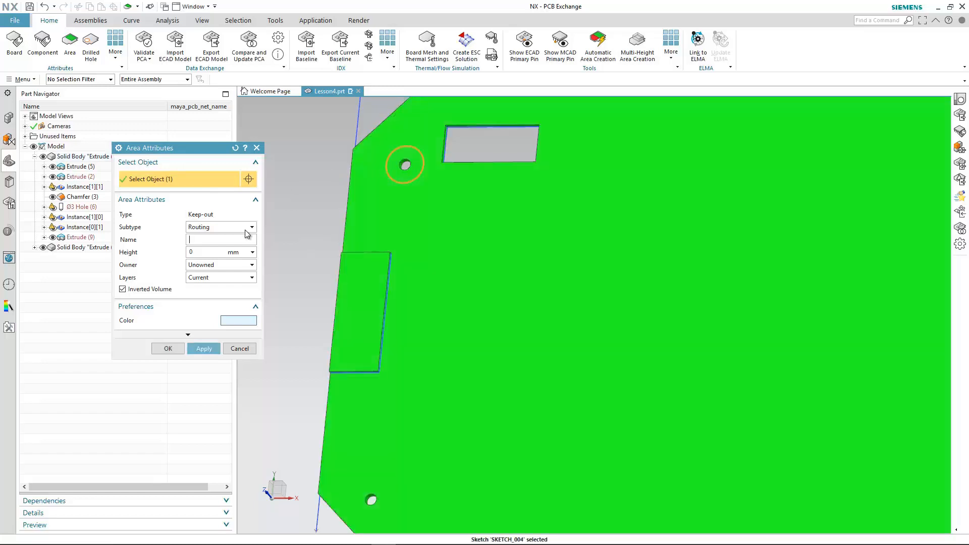
pyautogui.click(201, 349)
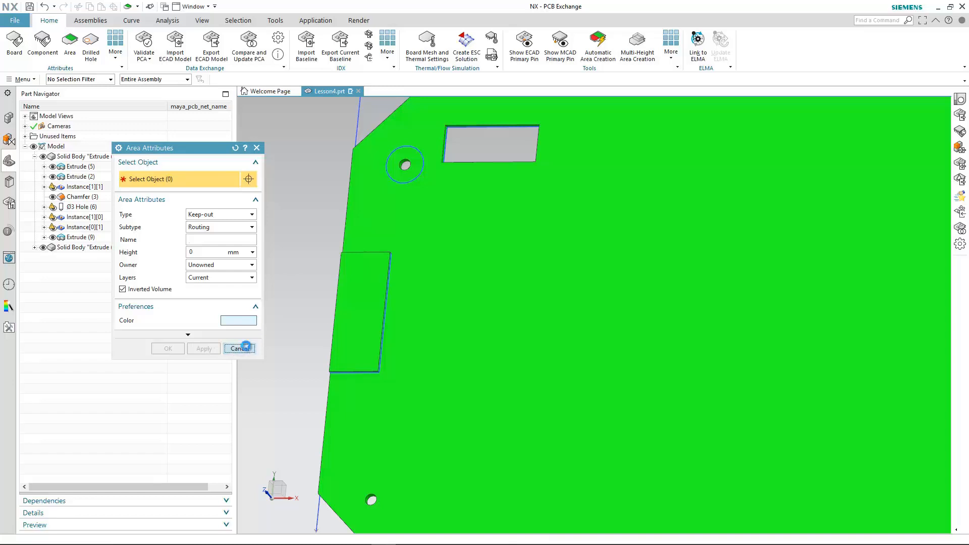
pyautogui.click(240, 348)
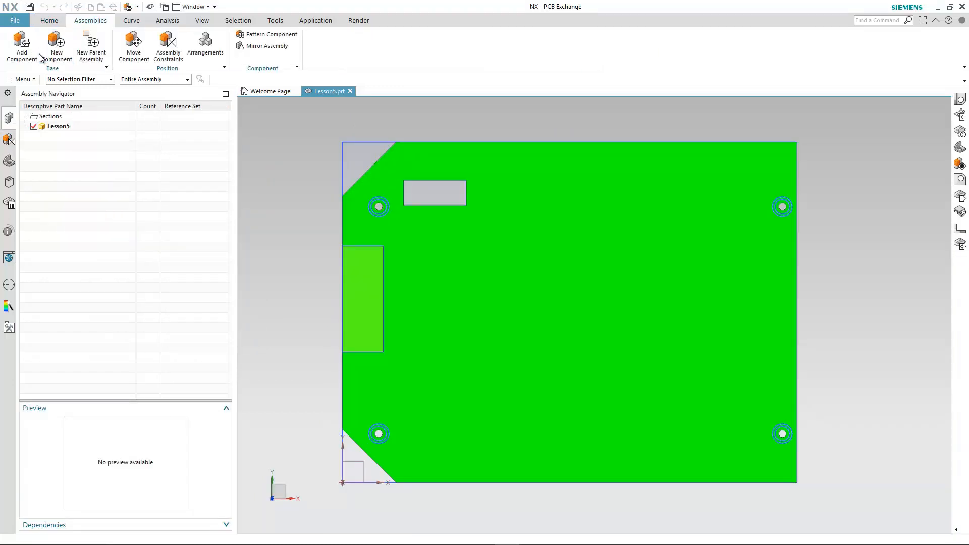
# Add the part 6200-0186.prt from the NXModels folder to the assembly as a component
pyautogui.click(37, 52)
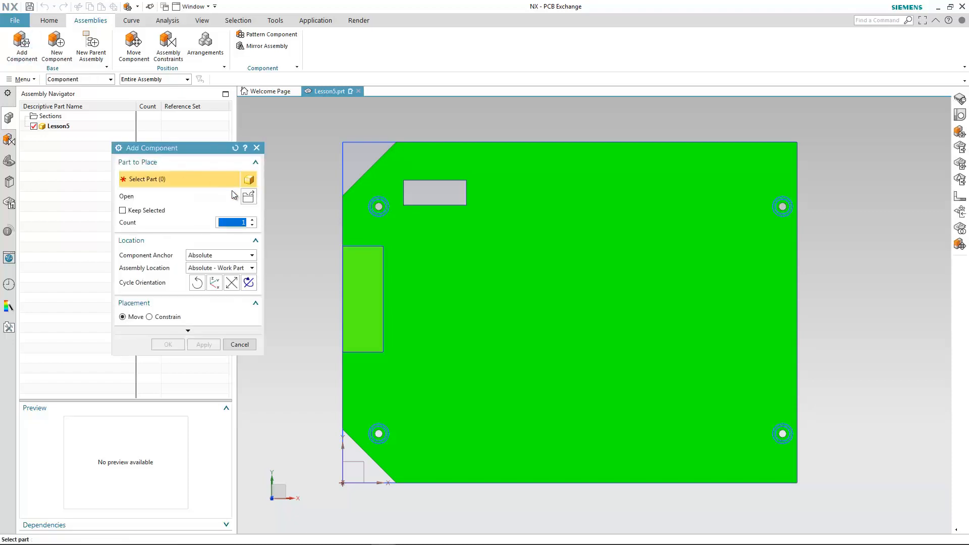
pyautogui.click(251, 198)
pyautogui.click(100, 341)
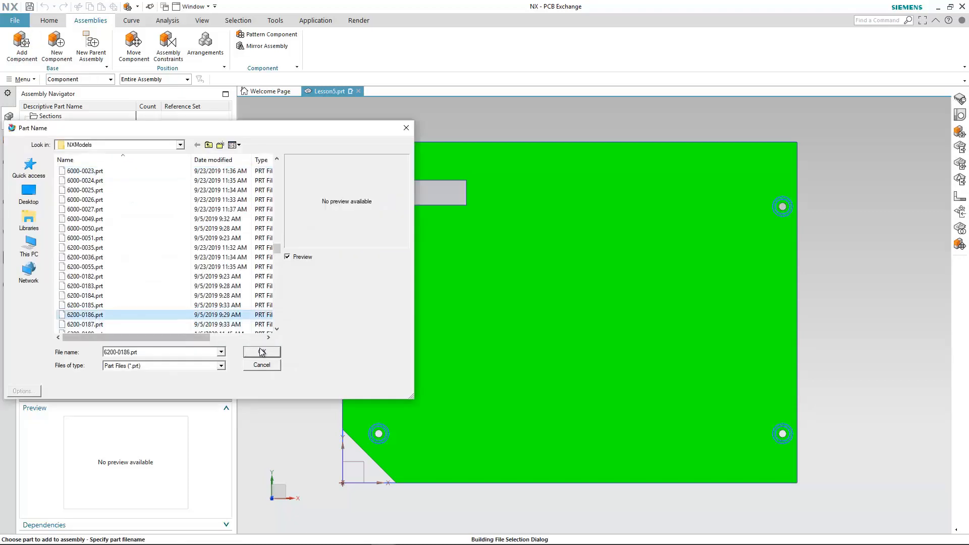
pyautogui.click(259, 346)
# Constrain the underside of one of the chip's corner leads to touch the board's top face
pyautogui.moveTo(323, 468); pyautogui.dragTo(303, 394, button='middle')
pyautogui.scroll(3, 326, 405)
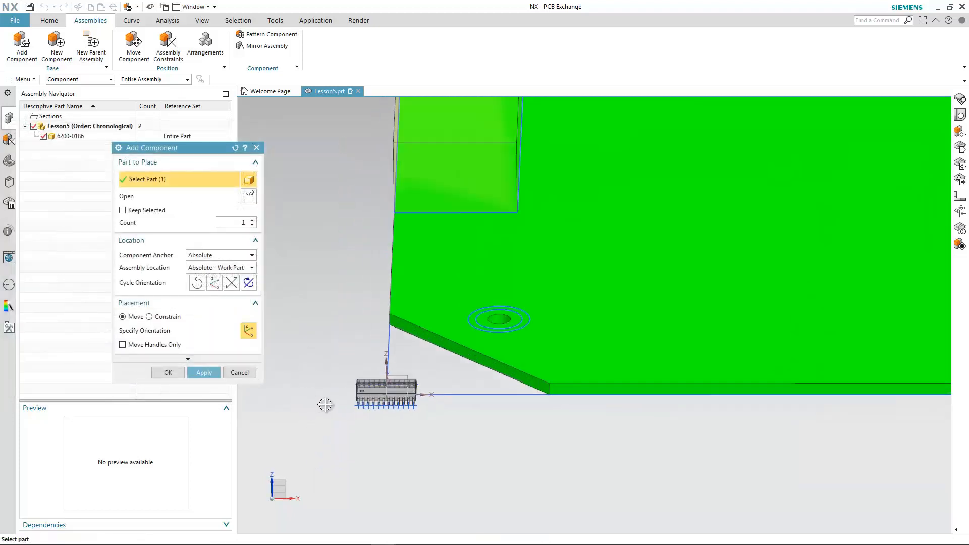
pyautogui.click(149, 316)
pyautogui.scroll(3, 364, 430)
pyautogui.scroll(2, 364, 429)
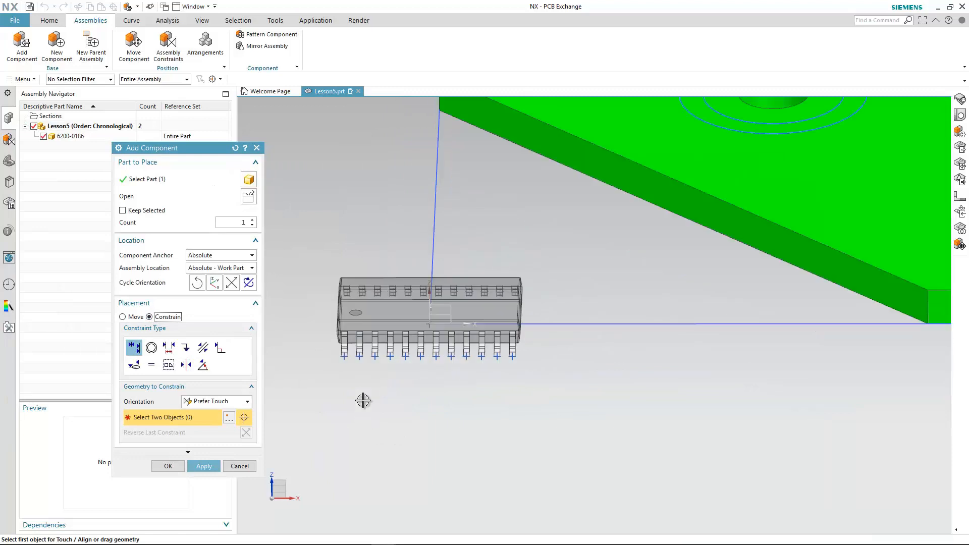
pyautogui.moveTo(363, 400); pyautogui.dragTo(336, 299, button='middle')
pyautogui.scroll(1, 337, 299)
pyautogui.scroll(5, 336, 299)
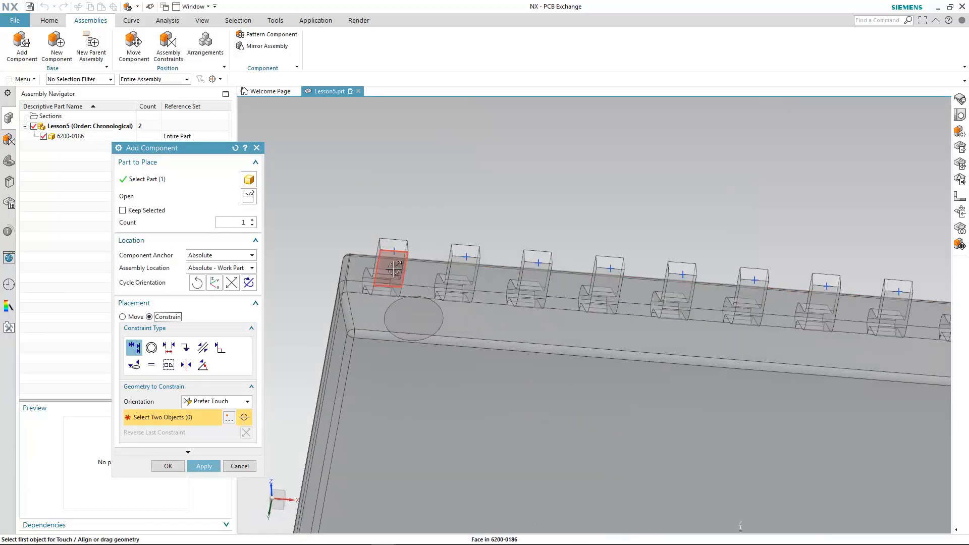
pyautogui.click(397, 269)
pyautogui.moveTo(488, 225); pyautogui.dragTo(484, 314, button='middle')
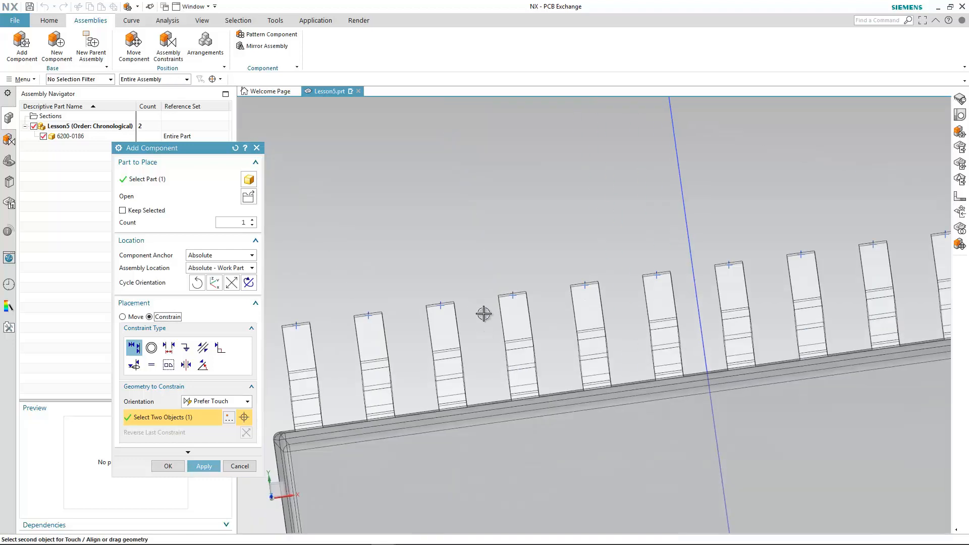
pyautogui.scroll(-10, 494, 293)
pyautogui.click(637, 218)
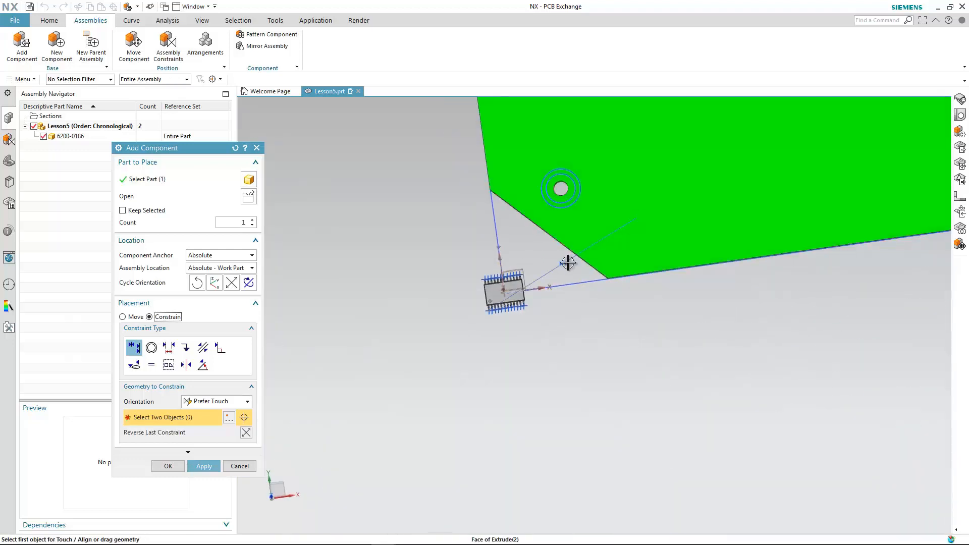
# Move the chip to about X 92, Y 25 on the board, rotate it 90° about the ZC axis and accept the placement
pyautogui.click(122, 317)
pyautogui.scroll(-3, 455, 353)
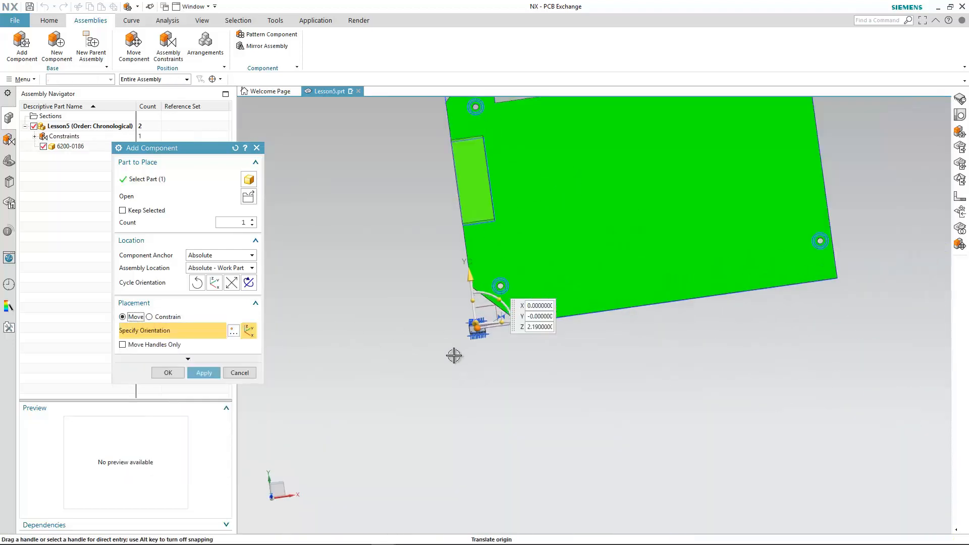
pyautogui.moveTo(556, 322); pyautogui.dragTo(712, 306)
pyautogui.moveTo(649, 238); pyautogui.dragTo(622, 218)
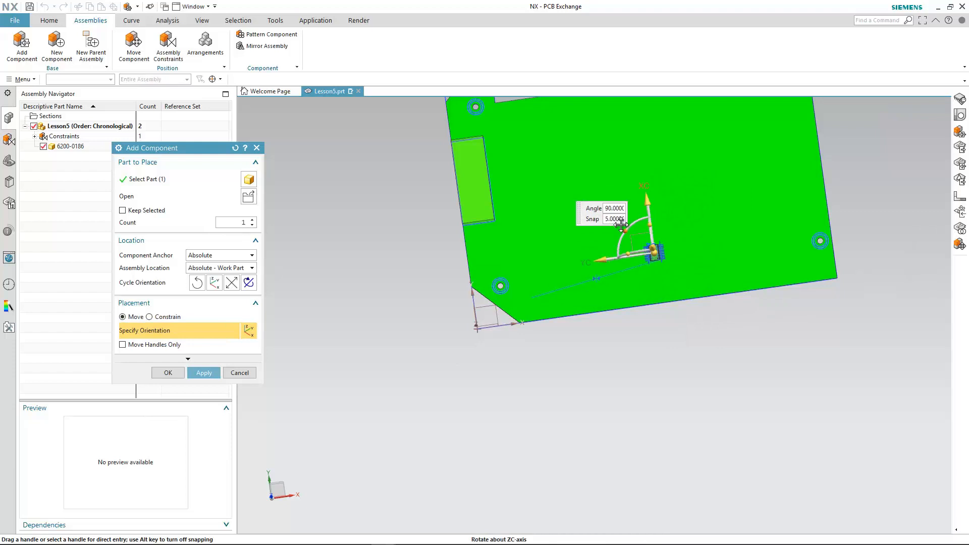
pyautogui.scroll(4, 652, 251)
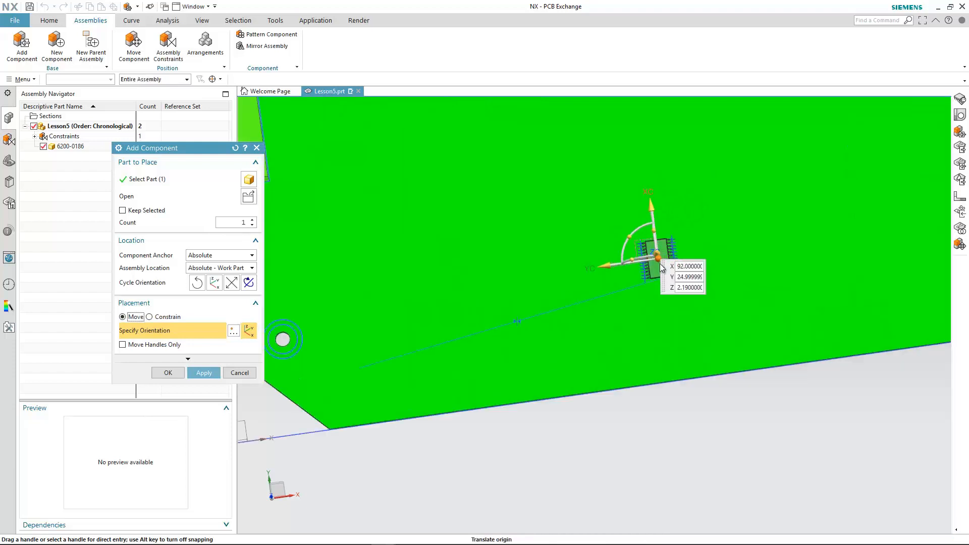
pyautogui.click(167, 374)
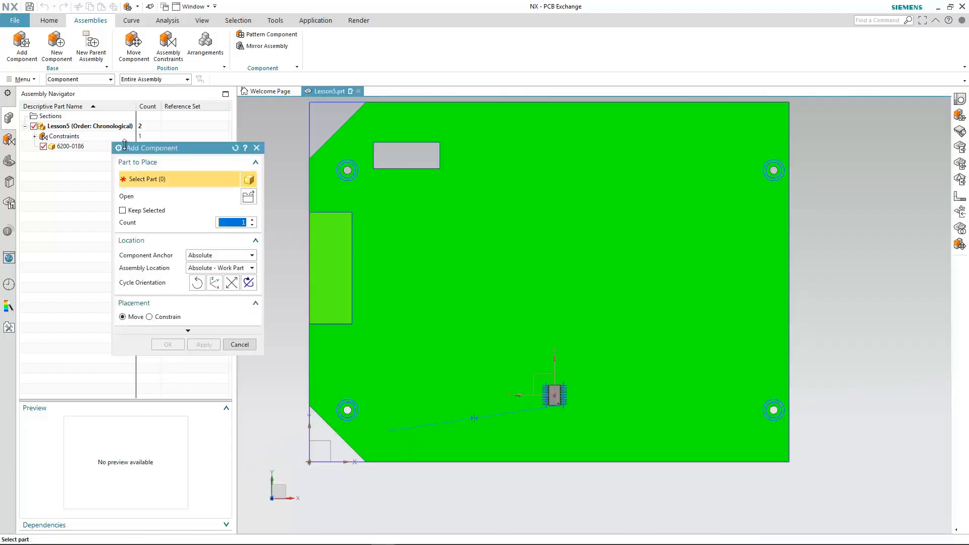
# Add Screw.prt as a component and constrain the underside of its head to touch the board's top face
pyautogui.click(249, 196)
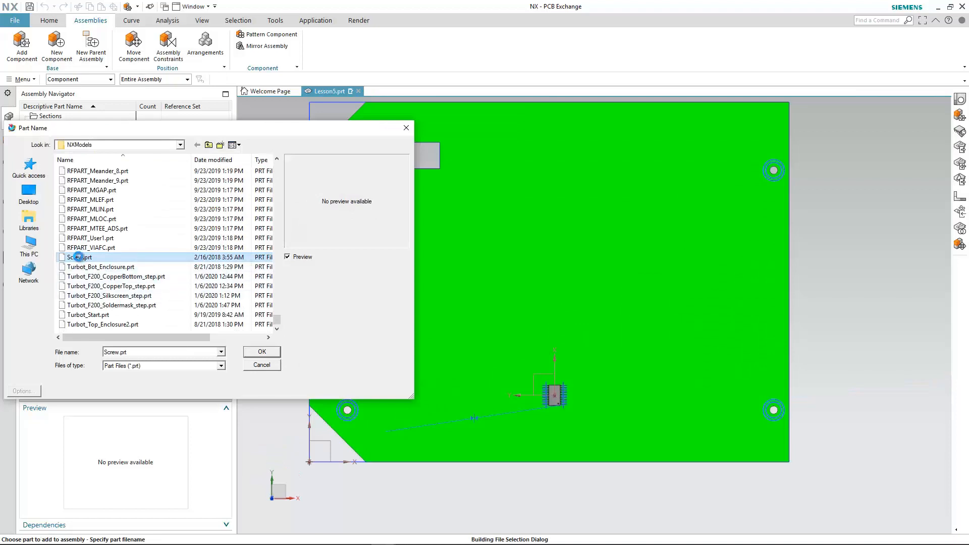
pyautogui.doubleClick(78, 257)
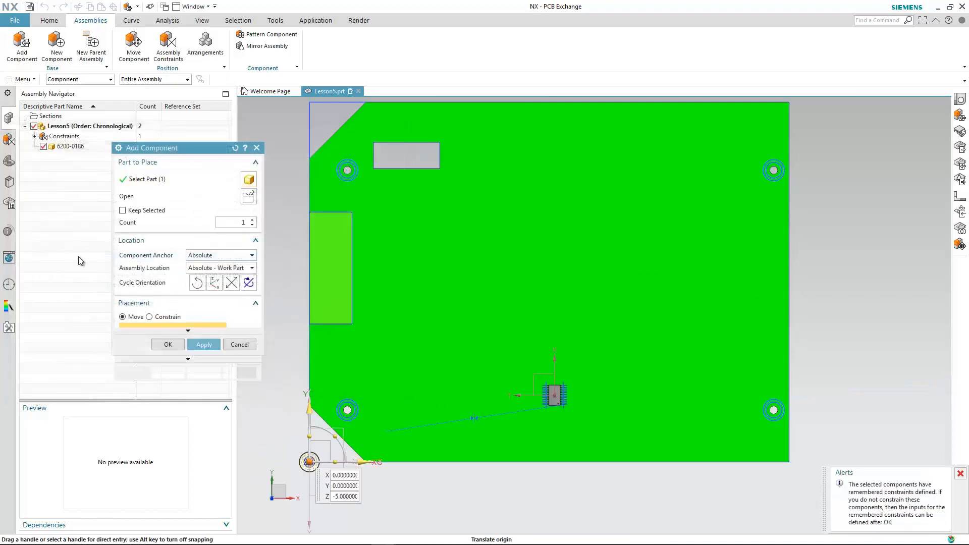
pyautogui.click(162, 317)
pyautogui.moveTo(370, 480); pyautogui.dragTo(359, 310, button='middle')
pyautogui.scroll(4, 333, 290)
pyautogui.scroll(3, 333, 290)
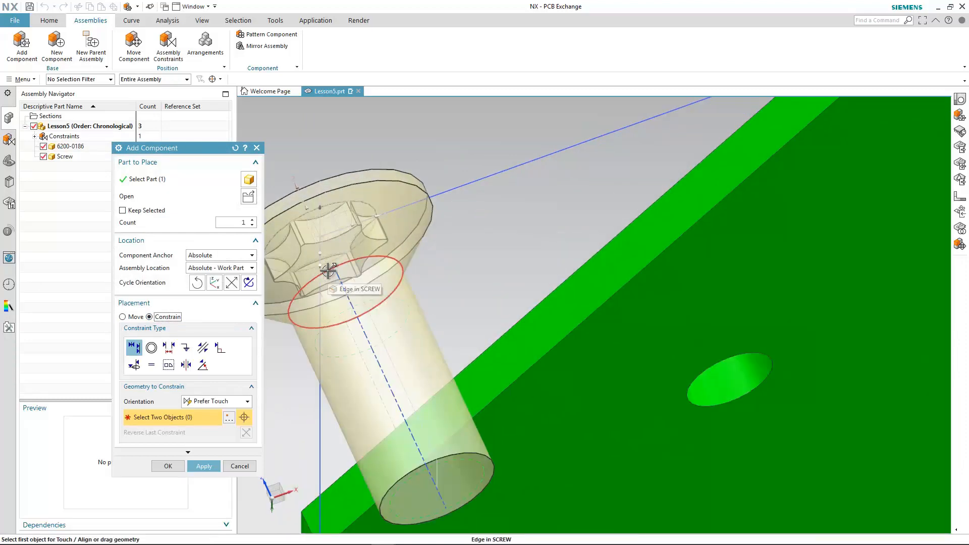
pyautogui.click(373, 288)
pyautogui.moveTo(521, 183); pyautogui.dragTo(534, 259, button='middle')
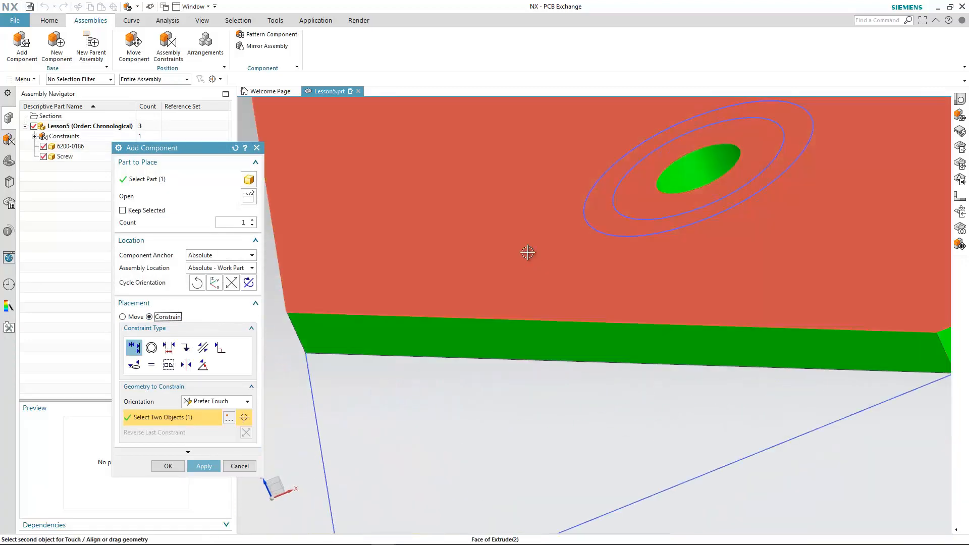
pyautogui.click(526, 253)
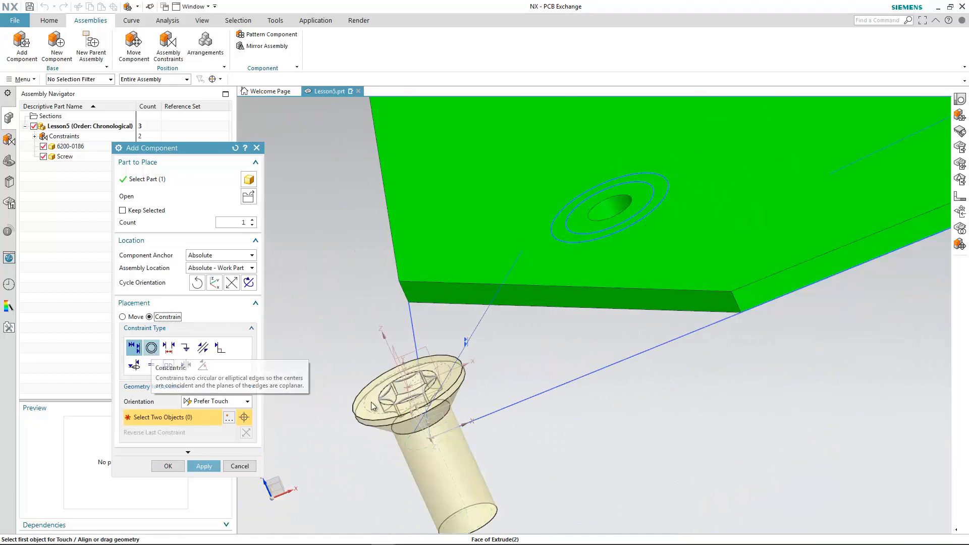
# Constrain the screw's shank end concentric with the lower-left mounting hole and accept the placement
pyautogui.click(151, 347)
pyautogui.moveTo(340, 335); pyautogui.dragTo(340, 283, button='middle')
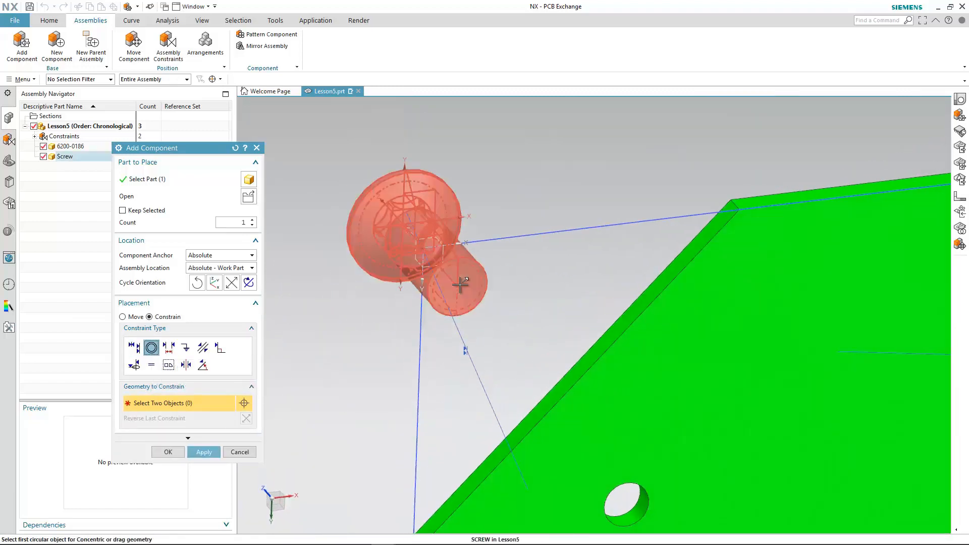
pyautogui.click(483, 291)
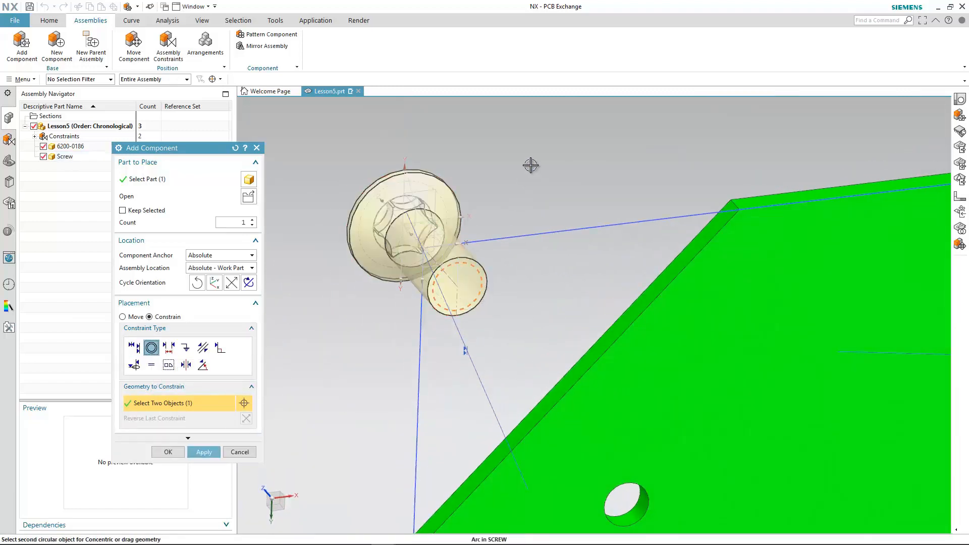
pyautogui.moveTo(530, 165); pyautogui.dragTo(553, 259, button='middle')
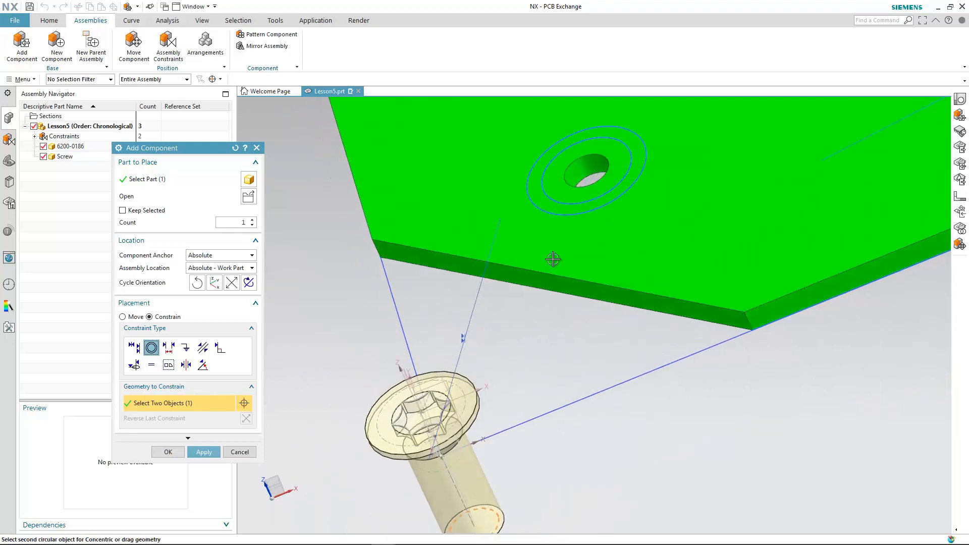
pyautogui.click(588, 168)
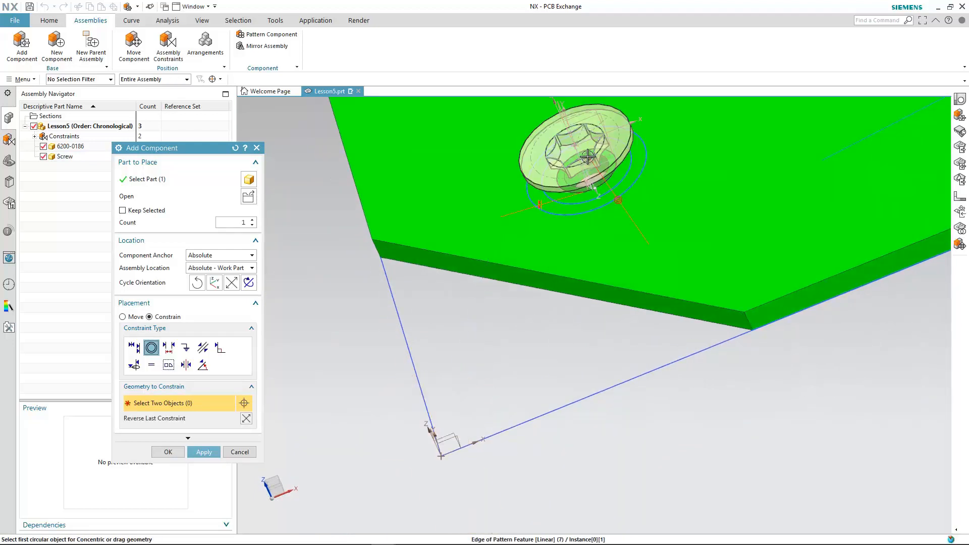
pyautogui.click(168, 452)
pyautogui.hotkey('ctrl', 'alt', 't')
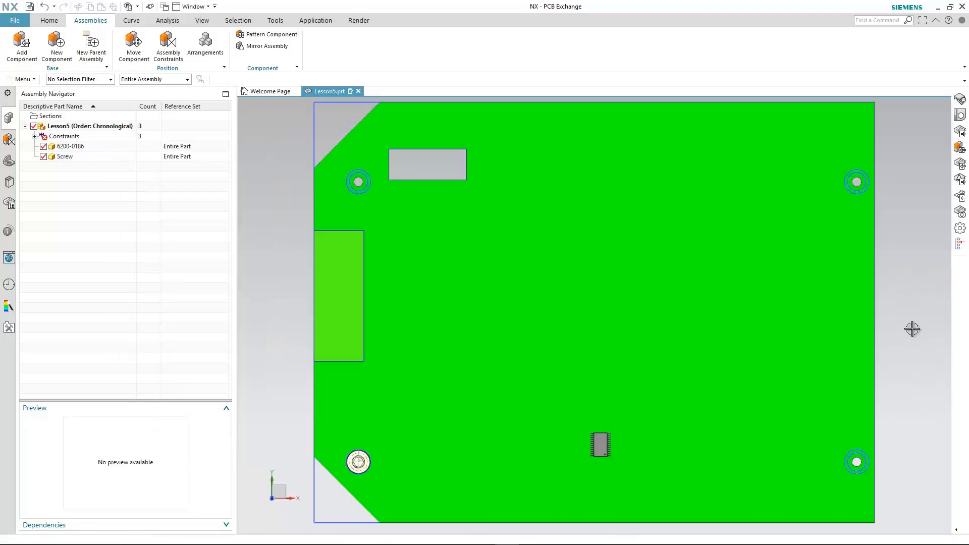
# Assign component attributes to 6200-0186 with part number 6200-0186, reference designator U23 and placement Placed
pyautogui.click(49, 21)
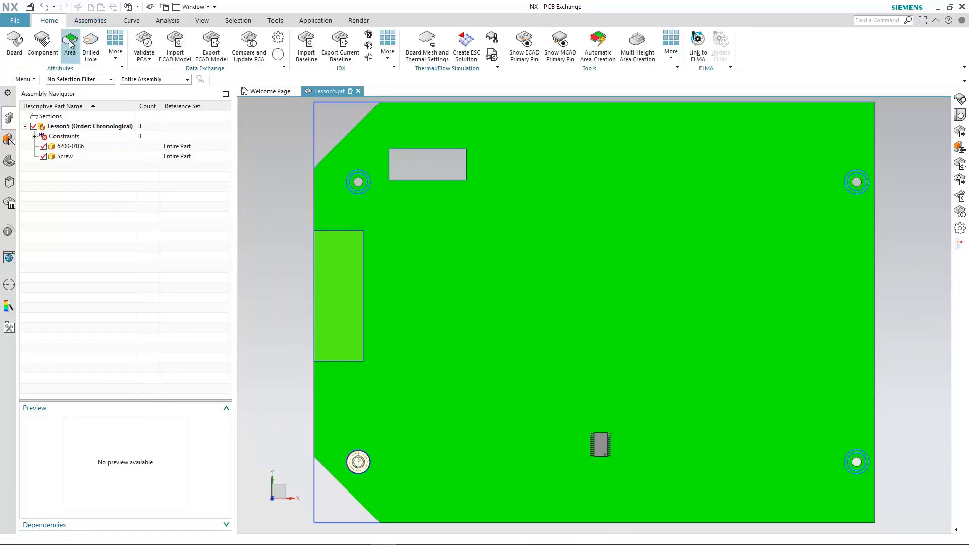
pyautogui.click(42, 41)
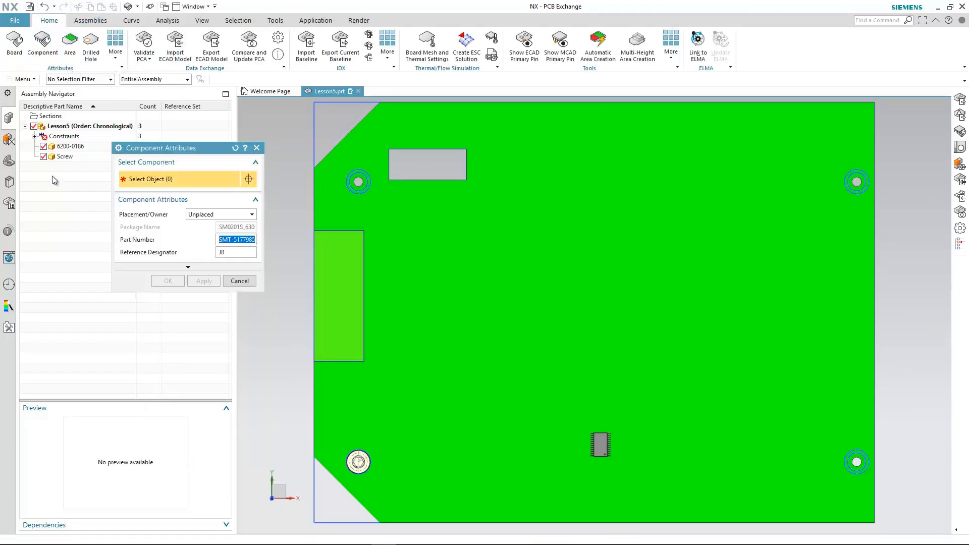
pyautogui.click(67, 146)
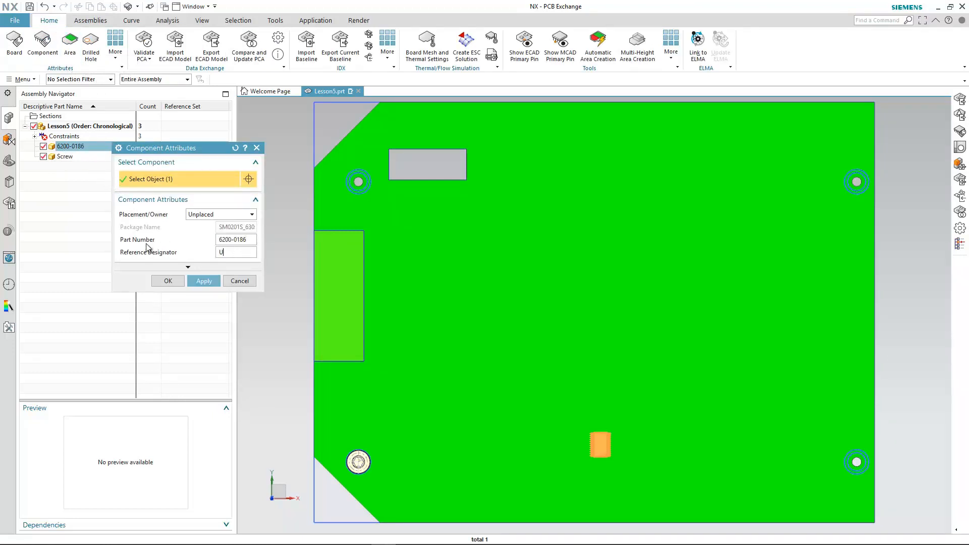
pyautogui.click(252, 216)
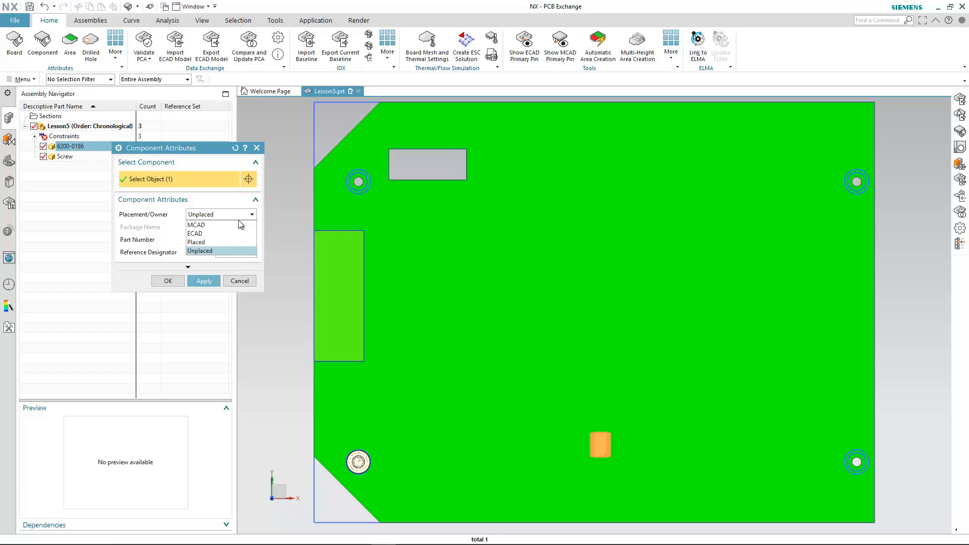
pyautogui.click(220, 242)
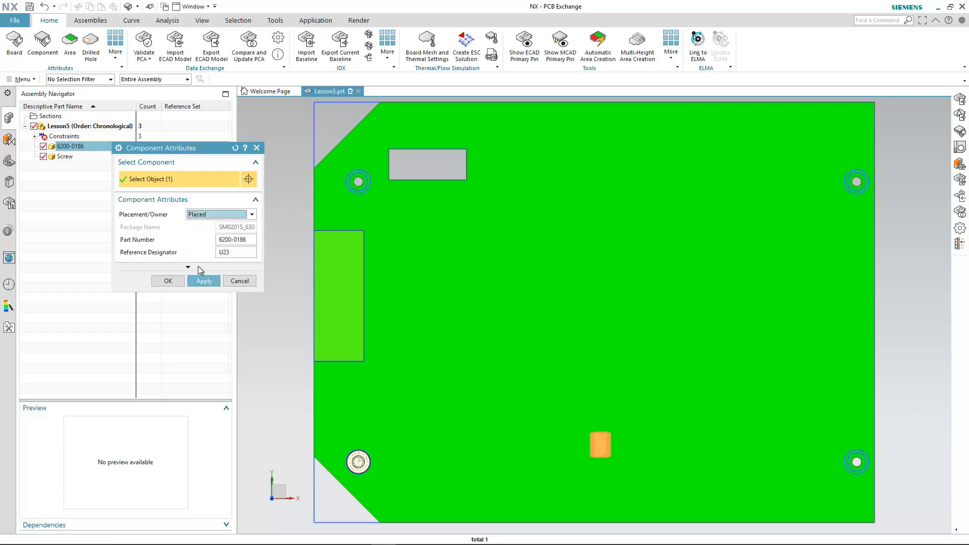
pyautogui.click(200, 281)
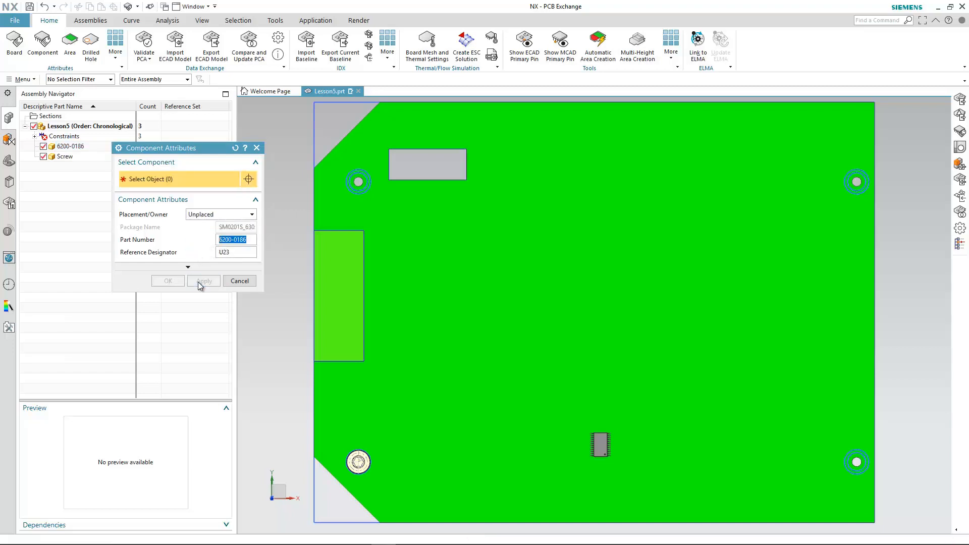
pyautogui.click(239, 281)
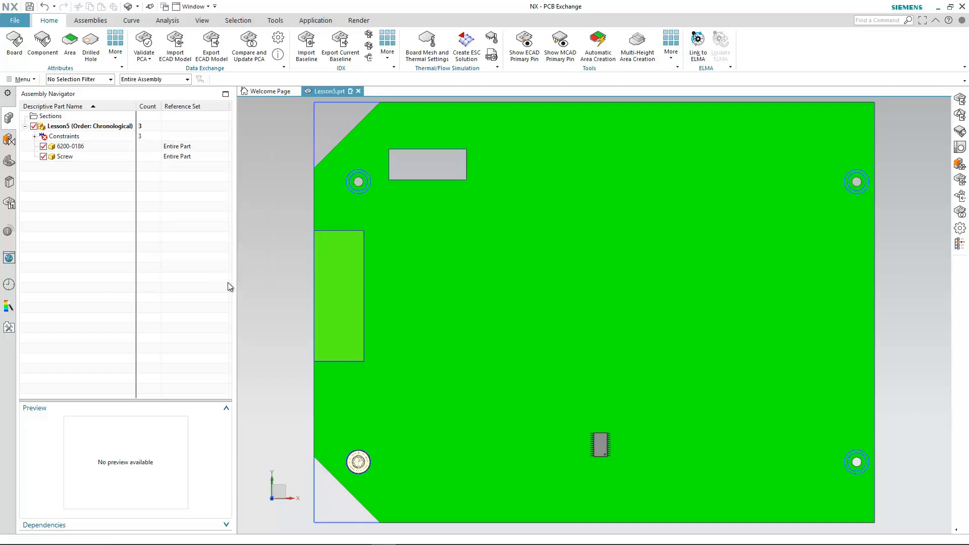
# Export the current baseline in IDX v3.0 format with millimetre file units, assembly cloning and the log enabled
pyautogui.click(340, 46)
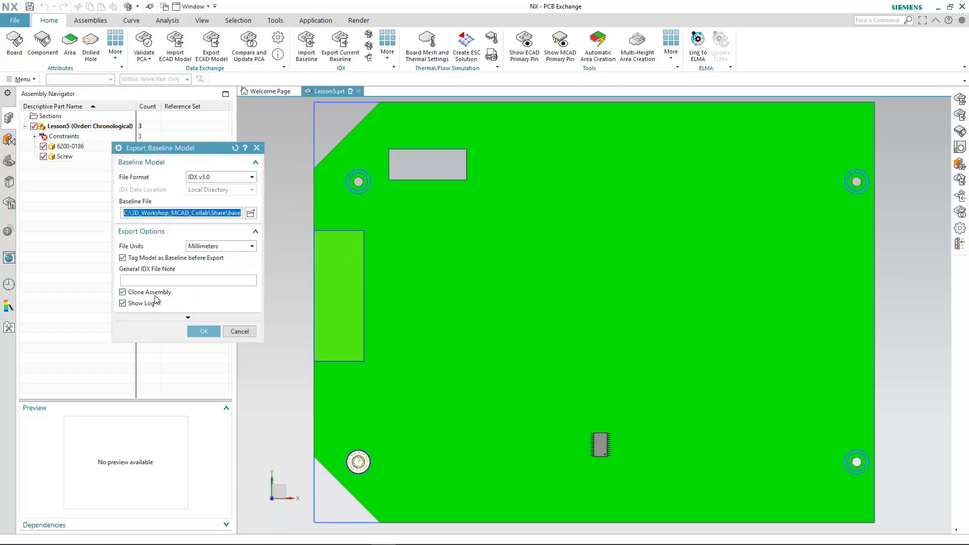
pyautogui.click(203, 331)
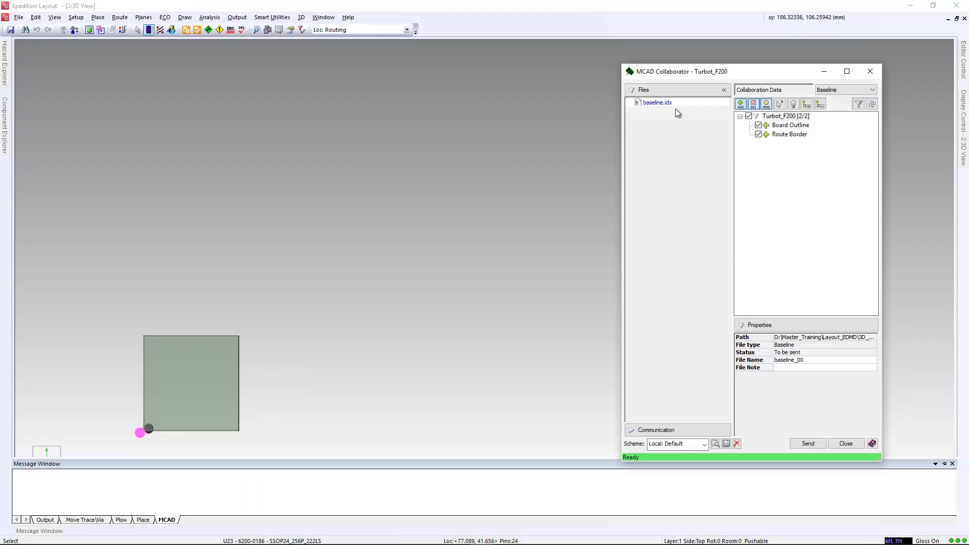
# Switch to Xpedition Layout and apply the received baseline.idx to the Turbot_F200 design in MCAD Collaborator
pyautogui.click(664, 101)
pyautogui.scroll(-4, 814, 215)
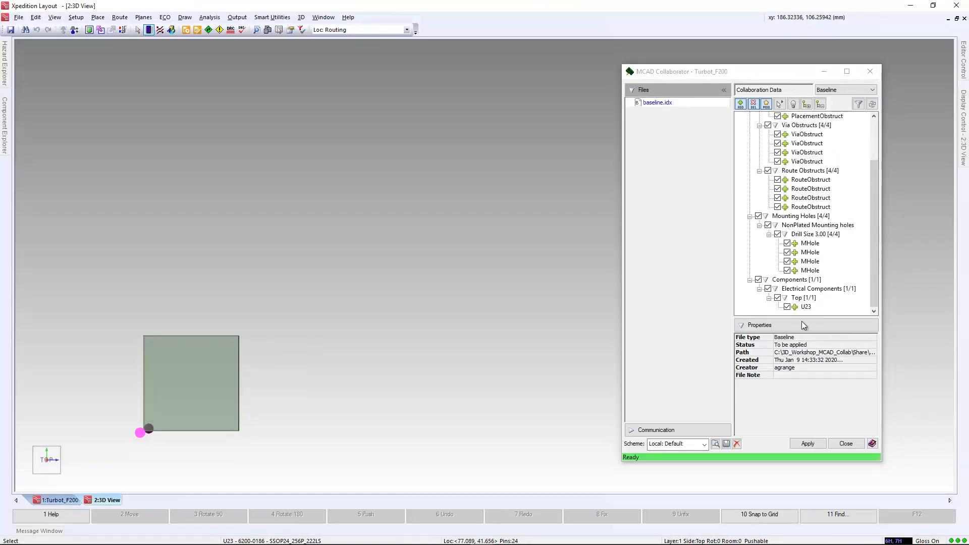
pyautogui.click(807, 443)
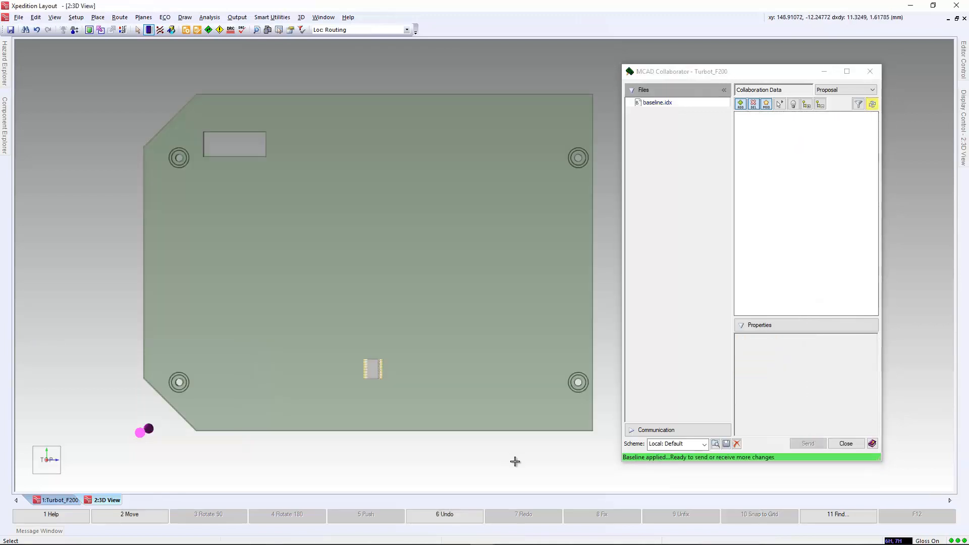
# Examine the placement and orientation of component U23 on the board in the 3D view
pyautogui.scroll(10, 376, 373)
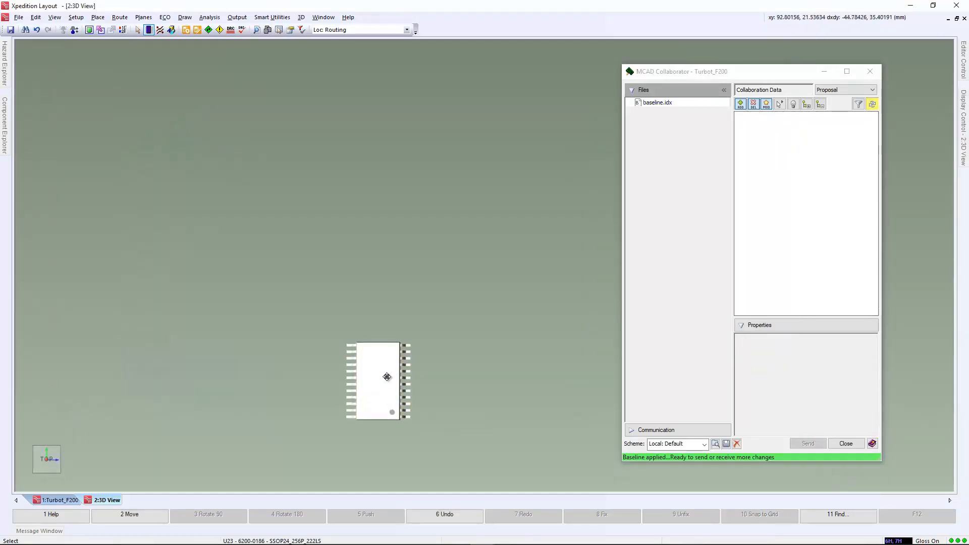
pyautogui.moveTo(387, 376); pyautogui.dragTo(387, 343, button='middle')
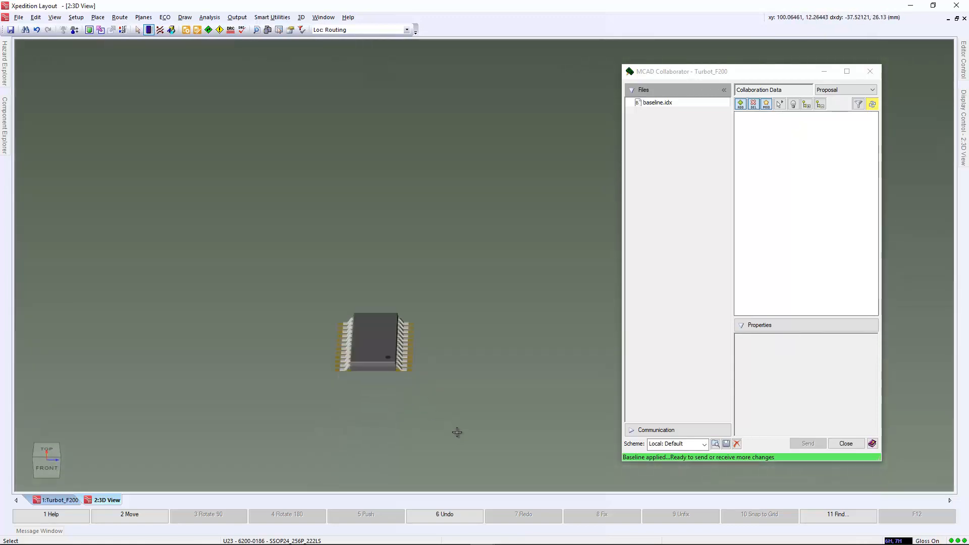
pyautogui.moveTo(456, 433); pyautogui.dragTo(455, 420, button='middle')
pyautogui.scroll(-9, 454, 417)
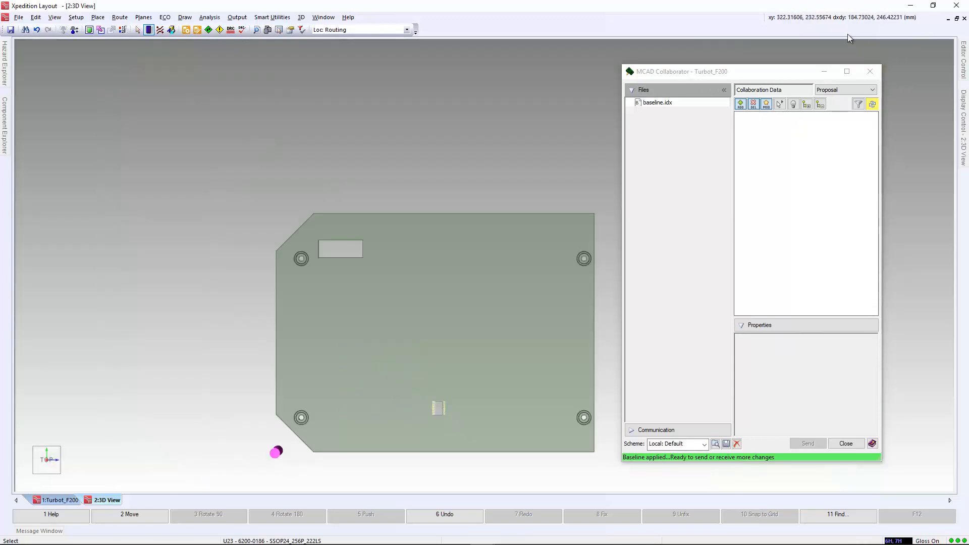
# Close MCAD Collaborator and import the assembly file that places the screw in the board's lower-left mounting hole
pyautogui.click(870, 71)
pyautogui.click(301, 17)
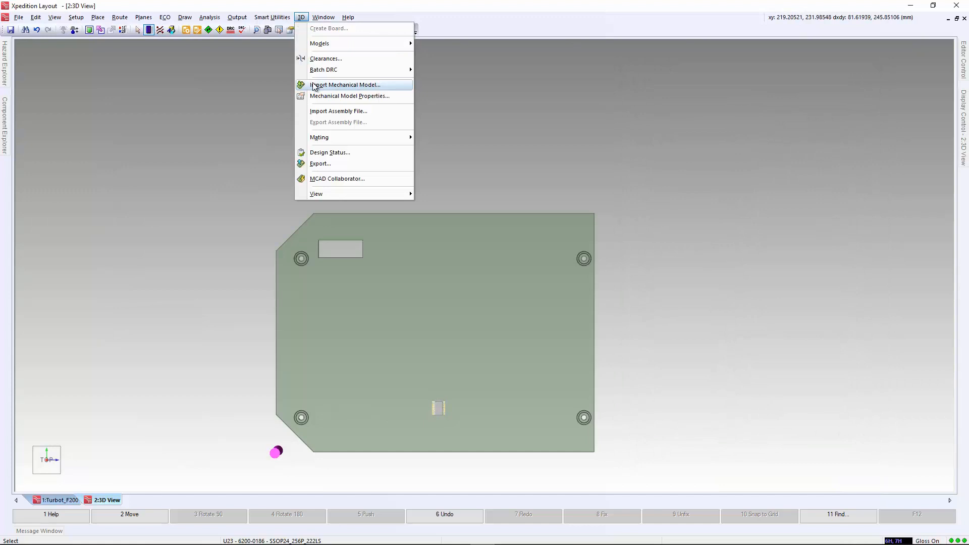
pyautogui.click(327, 111)
pyautogui.doubleClick(122, 82)
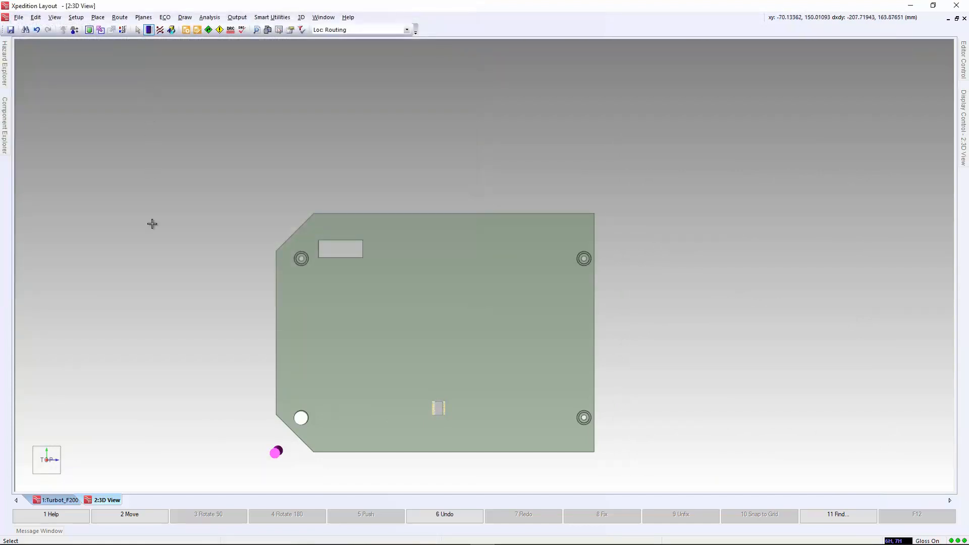
# Examine the imported screw in the mounting hole and its mechanical model properties, and return to the top view of the board
pyautogui.moveTo(210, 356); pyautogui.dragTo(210, 314, button='middle')
pyautogui.scroll(5, 271, 355)
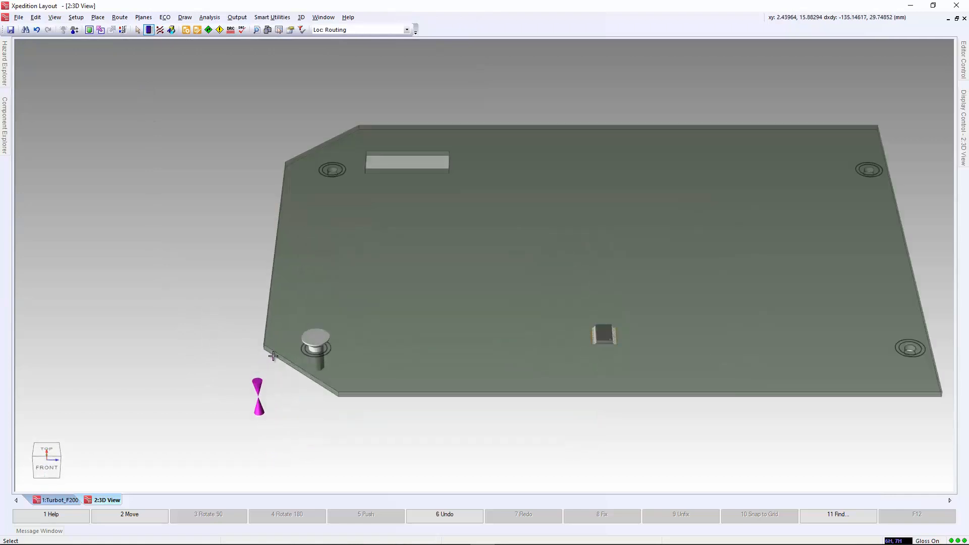
pyautogui.doubleClick(341, 336)
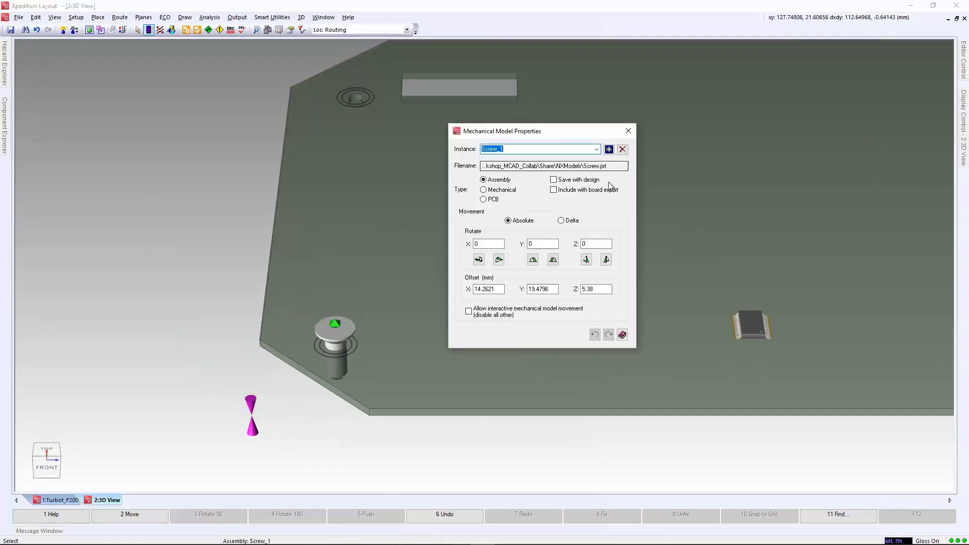
pyautogui.click(629, 131)
pyautogui.press('t')
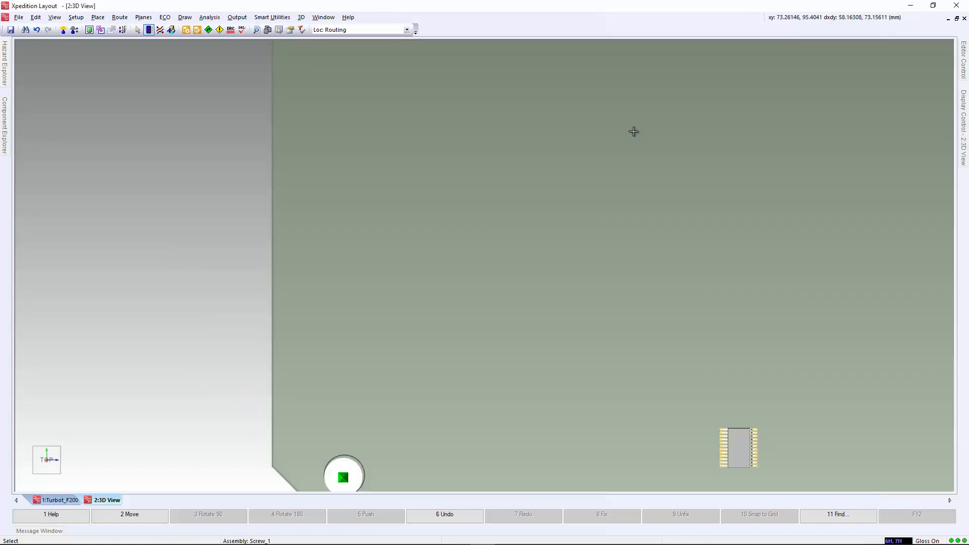
pyautogui.press('Home')
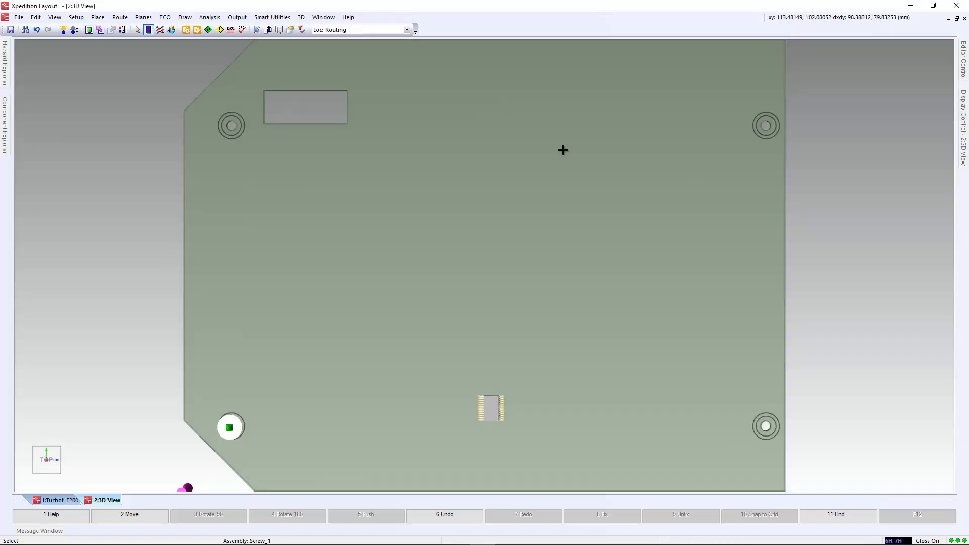